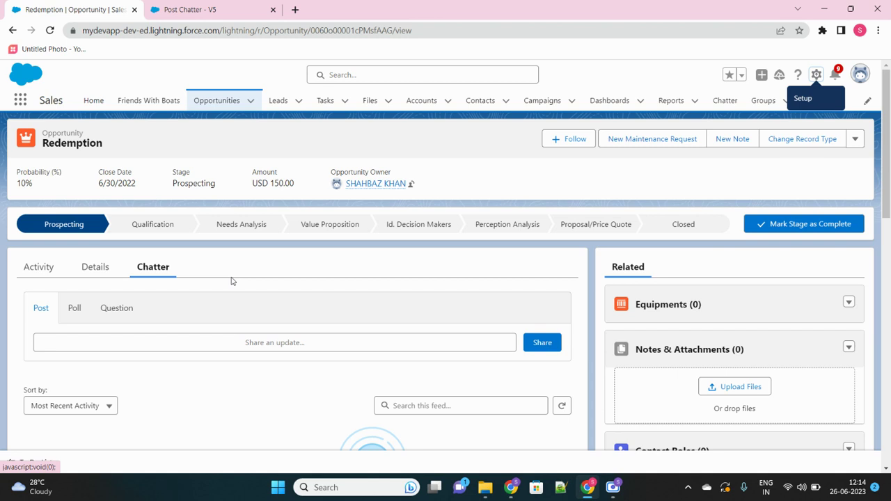
{"action": "left_click", "coordinate": [217, 15]}
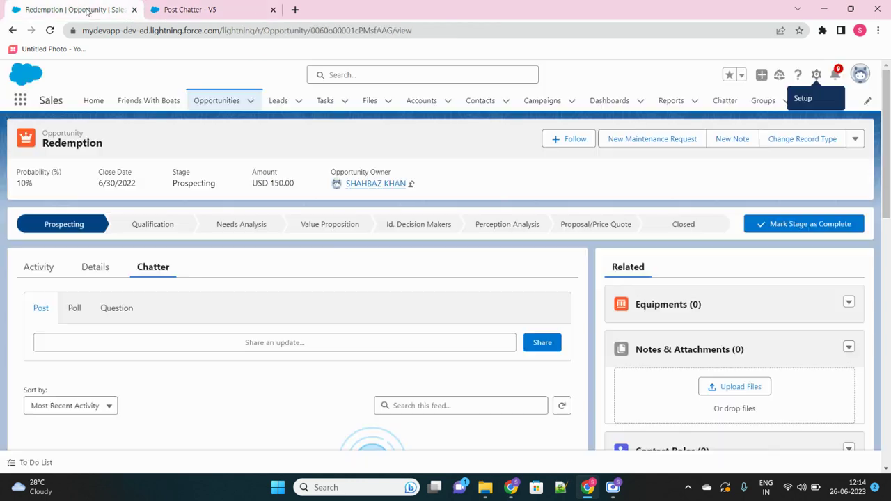
{"action": "left_click", "coordinate": [87, 11]}
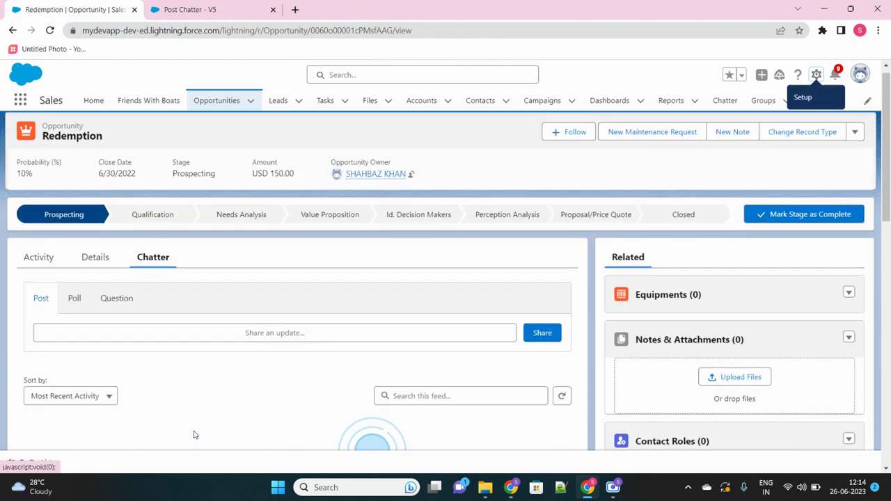
Step: In the Redemption opportunity's details, set Next Step to "opa" and save the record
{"action": "left_click", "coordinate": [96, 258]}
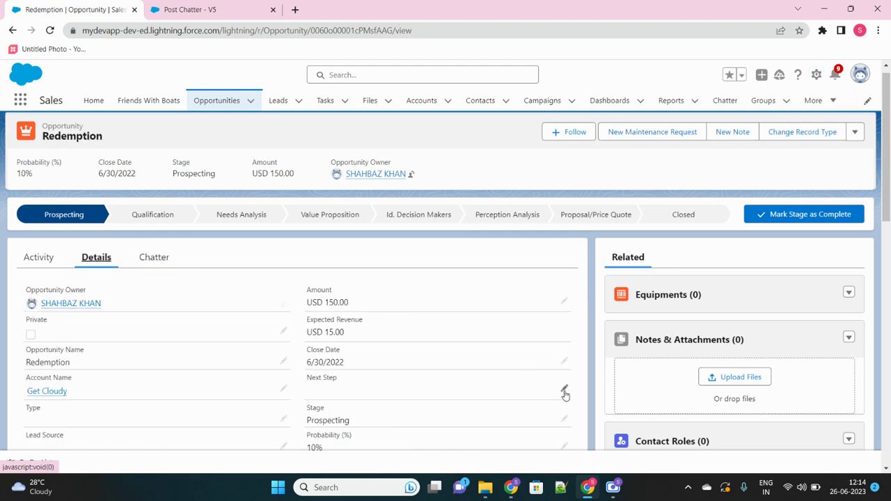
{"action": "scroll", "coordinate": [564, 392], "scroll_direction": "down", "scroll_amount": 1}
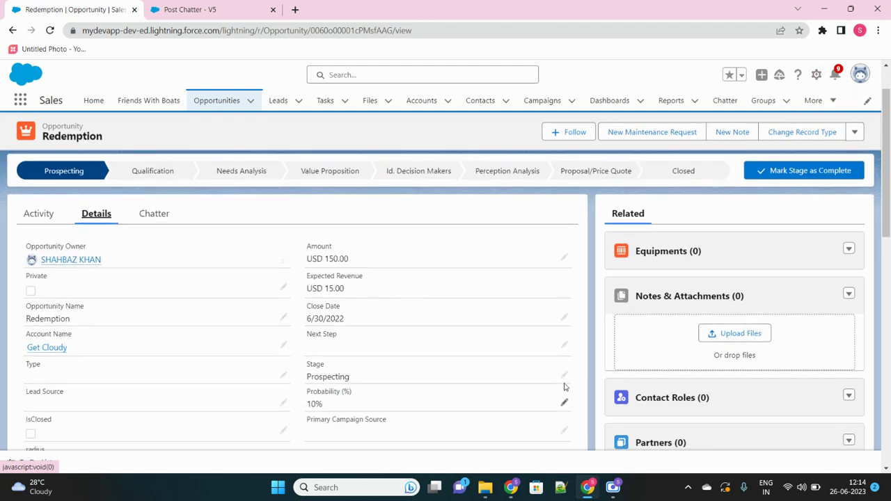
{"action": "left_click", "coordinate": [565, 349]}
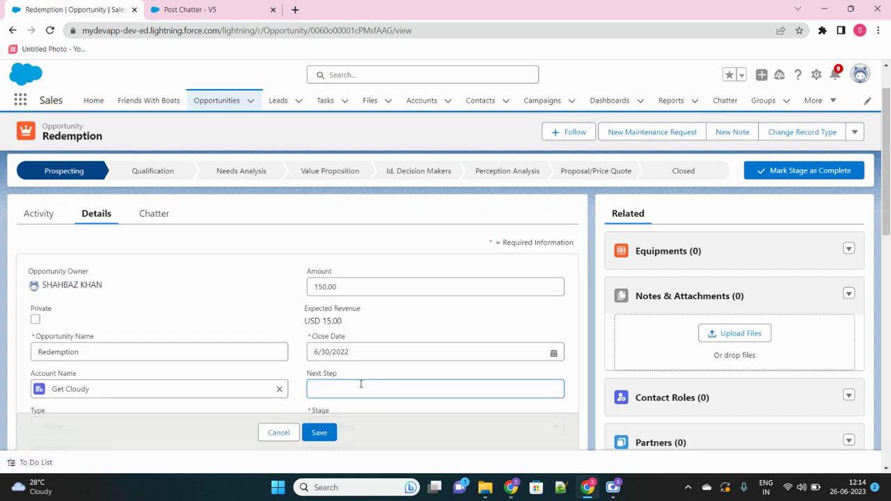
{"action": "type", "text": "opa"}
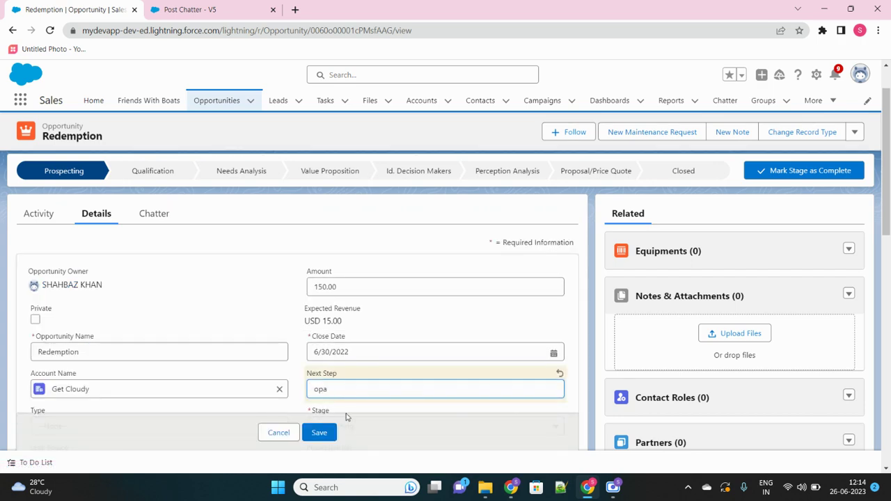
{"action": "left_click", "coordinate": [319, 433]}
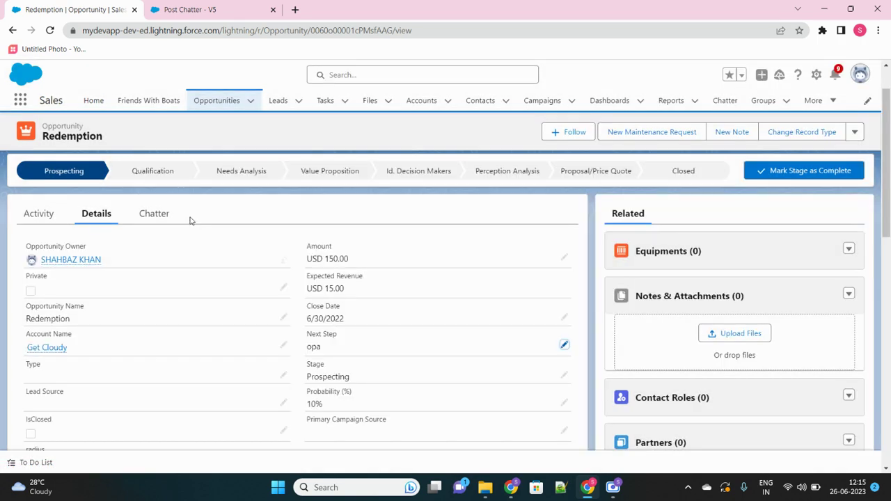
Step: Examine the Redemption opportunity's Chatter feed, reading the post's mention, message text and hashtag
{"action": "left_click", "coordinate": [148, 216]}
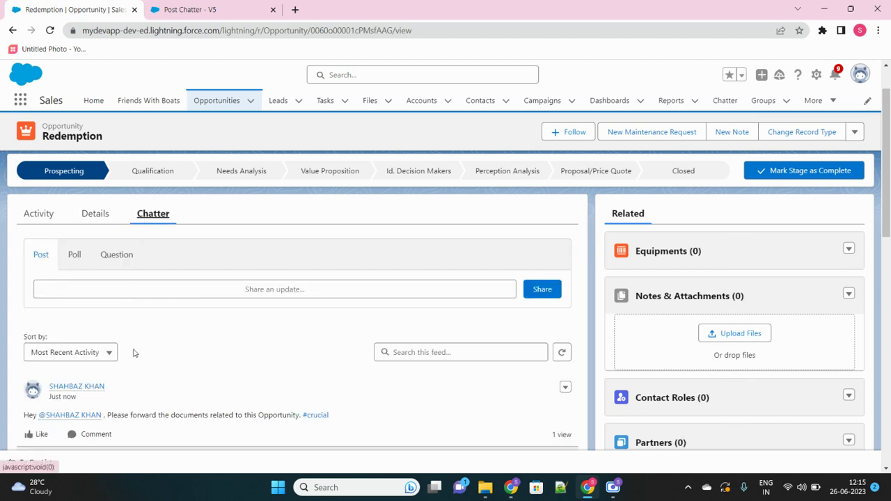
{"action": "scroll", "coordinate": [135, 352], "scroll_direction": "down", "scroll_amount": 1}
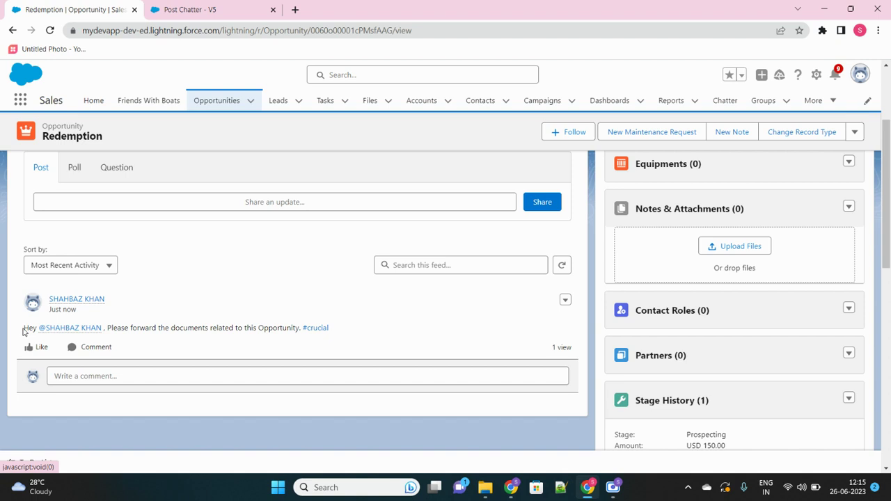
{"action": "left_click_drag", "start_coordinate": [24, 331], "coordinate": [113, 327]}
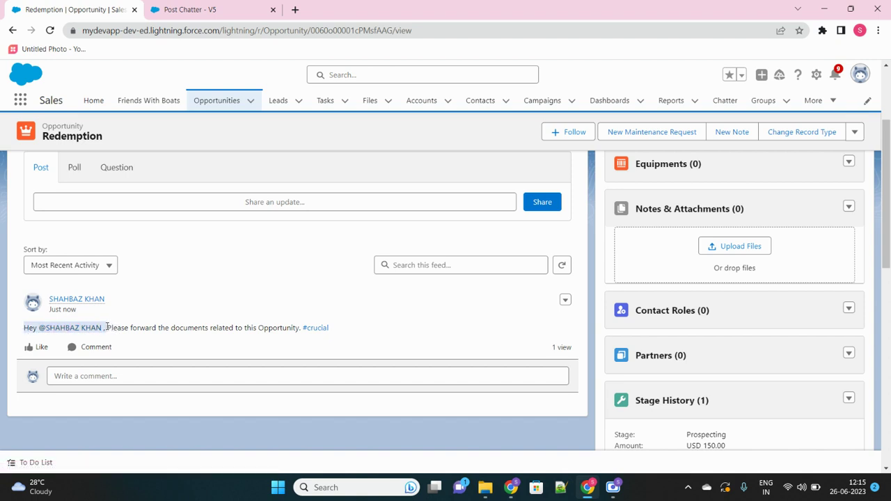
{"action": "left_click", "coordinate": [107, 327]}
{"action": "left_click_drag", "start_coordinate": [108, 327], "coordinate": [290, 327]}
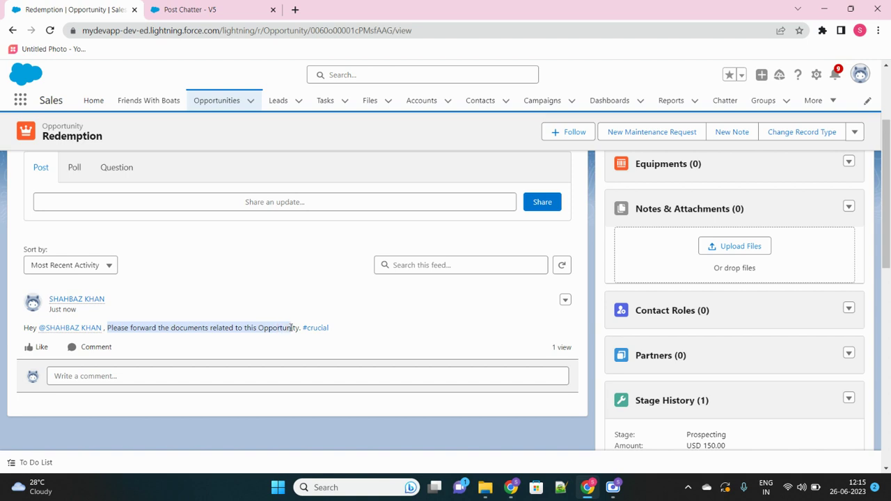
{"action": "left_click", "coordinate": [291, 328]}
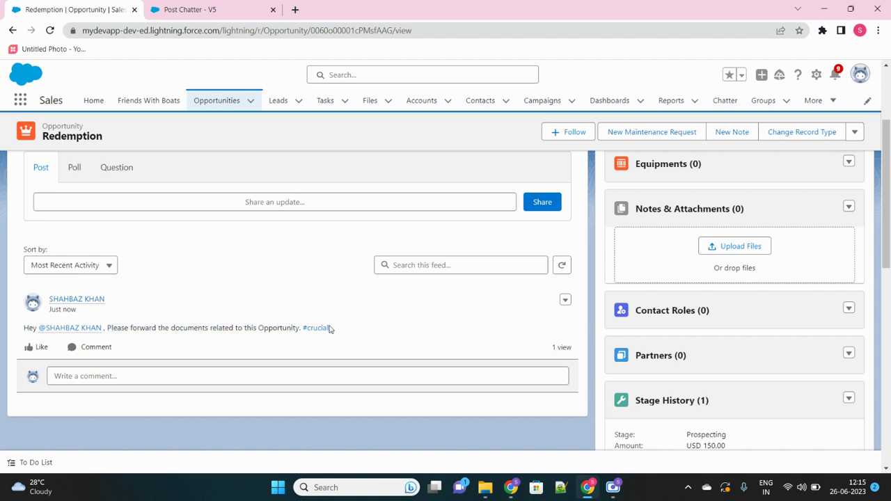
{"action": "left_click_drag", "start_coordinate": [337, 331], "coordinate": [302, 328]}
{"action": "left_click", "coordinate": [342, 331]}
{"action": "scroll", "coordinate": [188, 301], "scroll_direction": "up", "scroll_amount": 2}
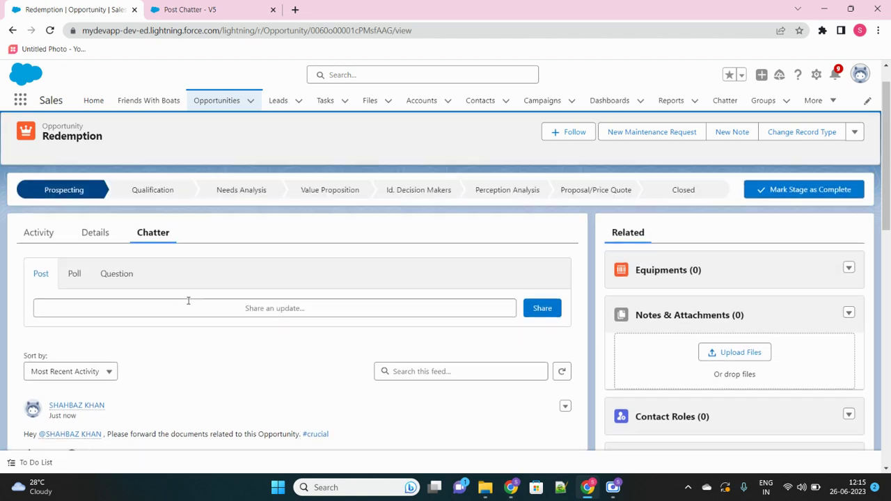
{"action": "scroll", "coordinate": [188, 301], "scroll_direction": "down", "scroll_amount": 2}
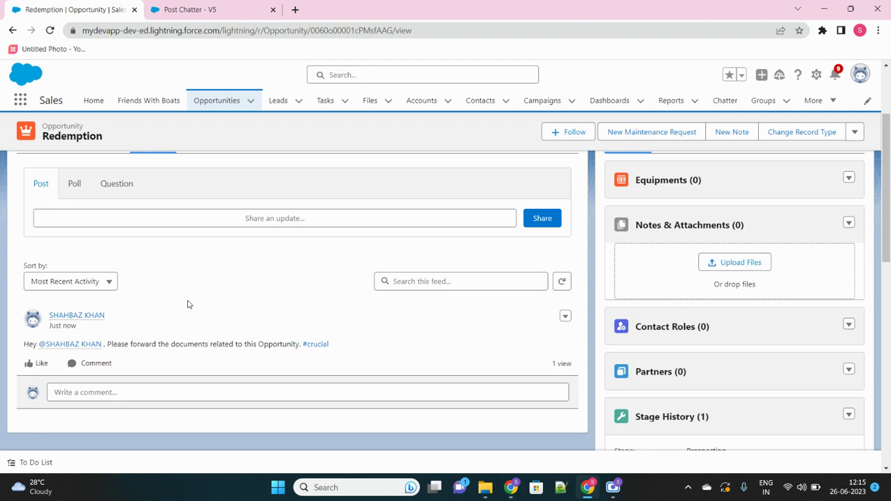
{"action": "scroll", "coordinate": [188, 304], "scroll_direction": "up", "scroll_amount": 2}
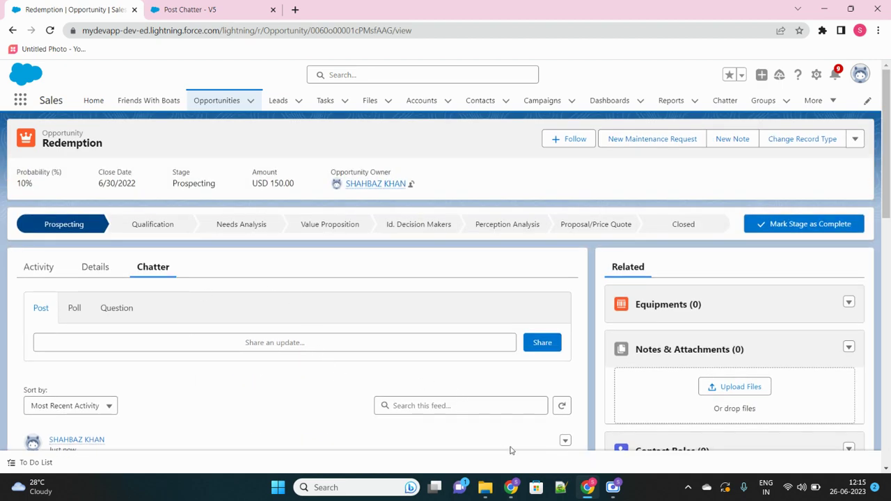
Step: Switch to the other browser window showing Salesforce Setup, search for "flows" and open the Flows page
{"action": "mouse_move", "coordinate": [511, 488]}
{"action": "left_click", "coordinate": [471, 440]}
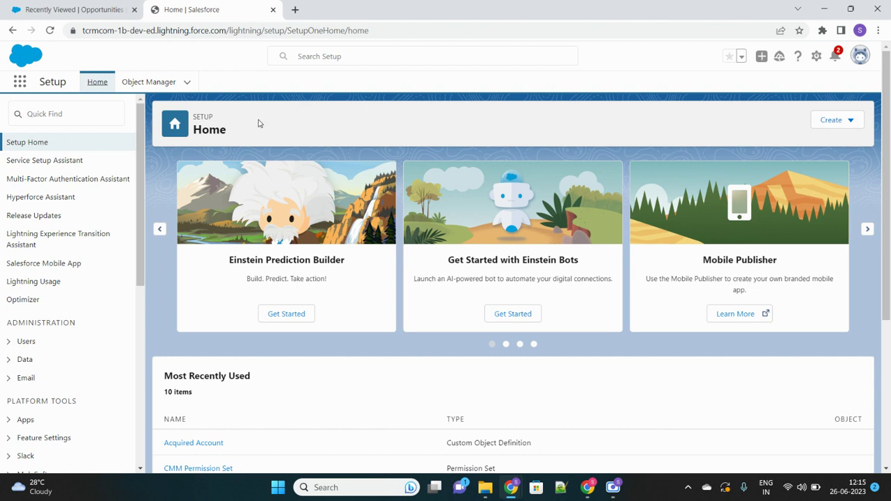
{"action": "left_click", "coordinate": [60, 111]}
{"action": "type", "text": "l"}
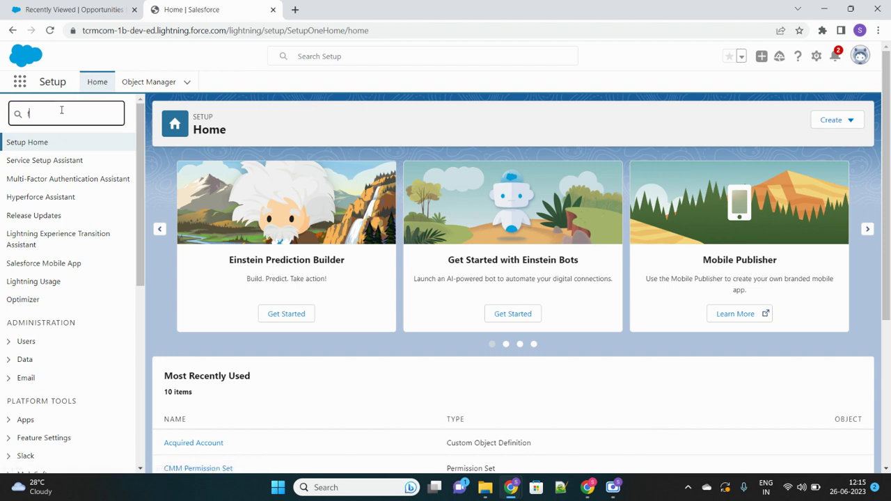
{"action": "type", "text": "lowes"}
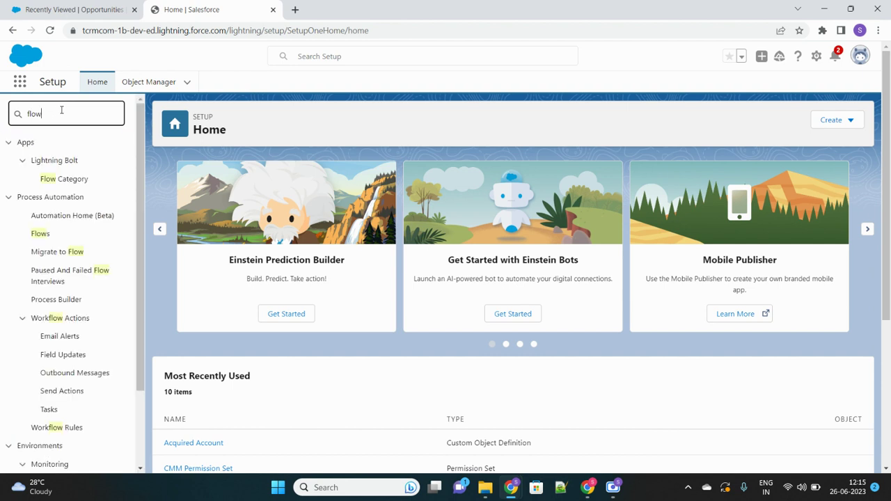
{"action": "left_click", "coordinate": [34, 161]}
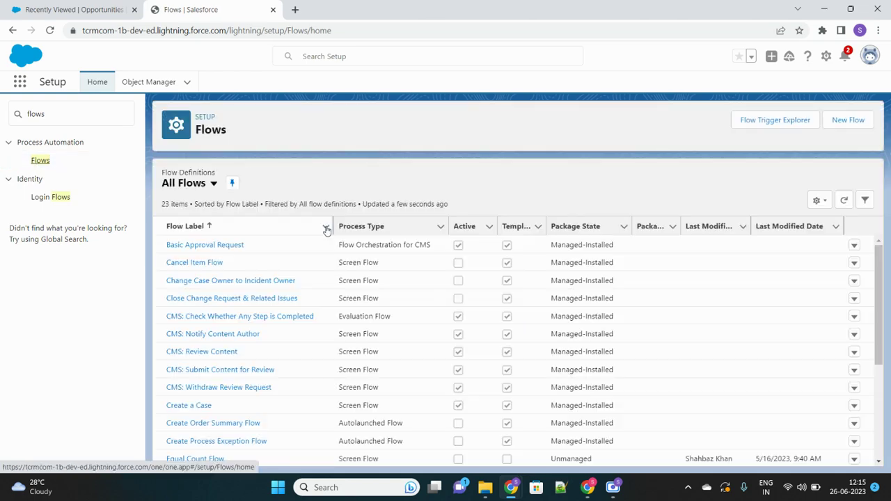
Step: Create a new Record-Triggered Flow
{"action": "left_click", "coordinate": [841, 124]}
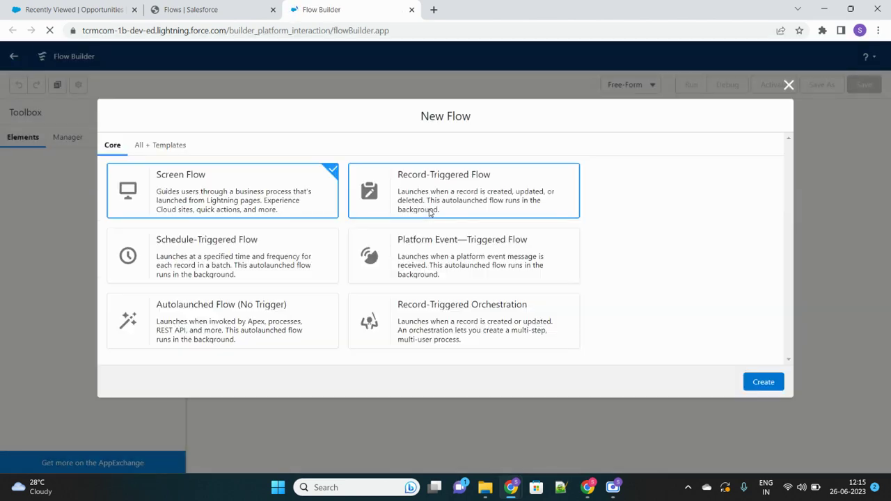
{"action": "left_click", "coordinate": [433, 191]}
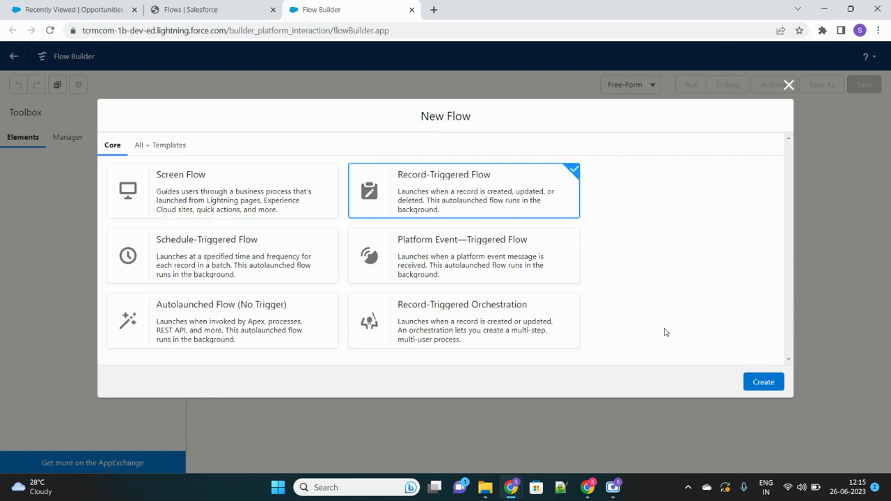
{"action": "left_click", "coordinate": [774, 386]}
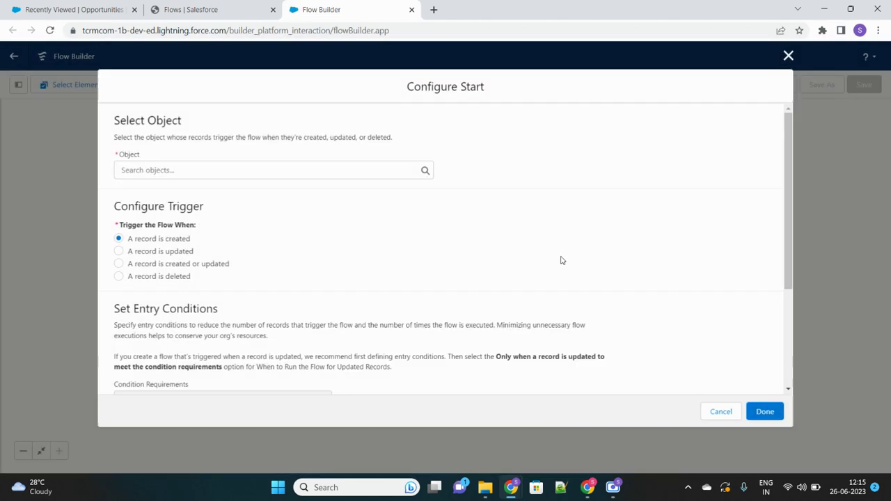
Step: Configure the flow's start with the Opportunity object, triggering when a record is created or updated
{"action": "left_click", "coordinate": [181, 174]}
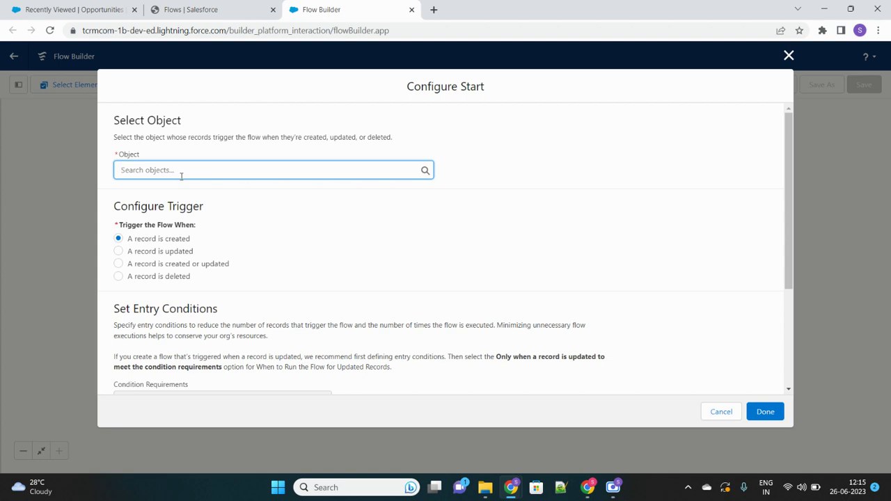
{"action": "type", "text": "Oppo"}
{"action": "left_click", "coordinate": [160, 197]}
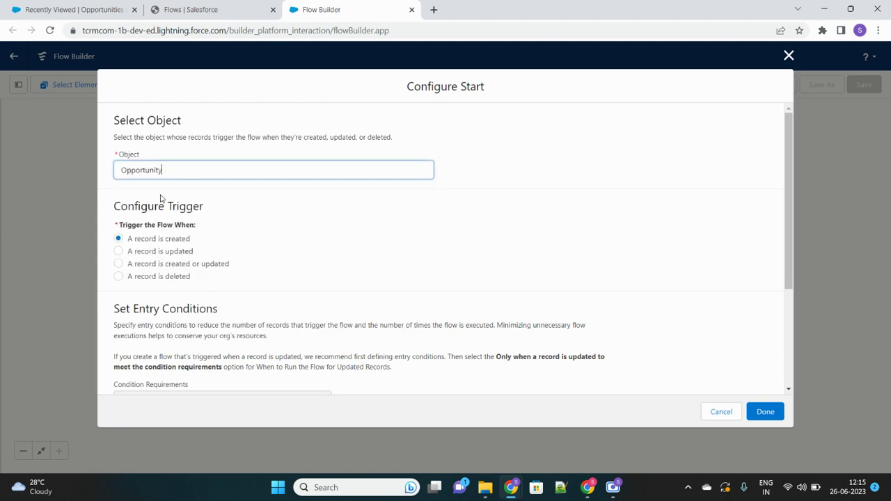
{"action": "left_click", "coordinate": [118, 264]}
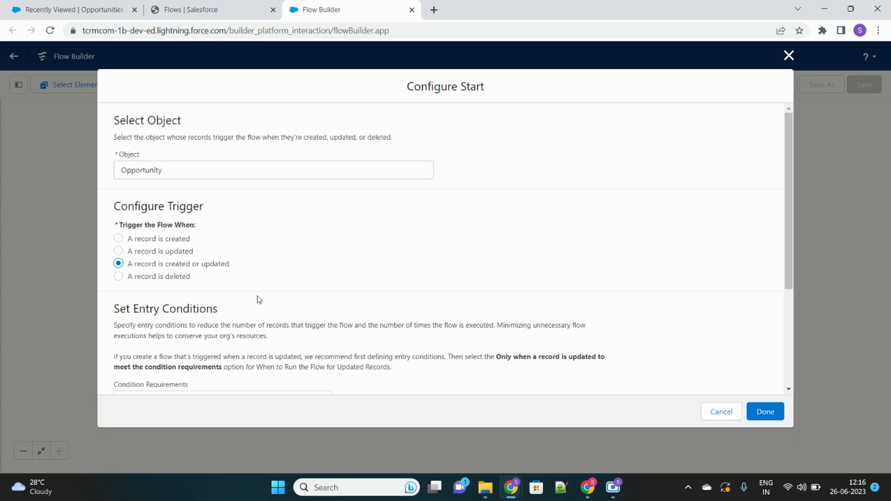
{"action": "scroll", "coordinate": [265, 307], "scroll_direction": "down", "scroll_amount": 3}
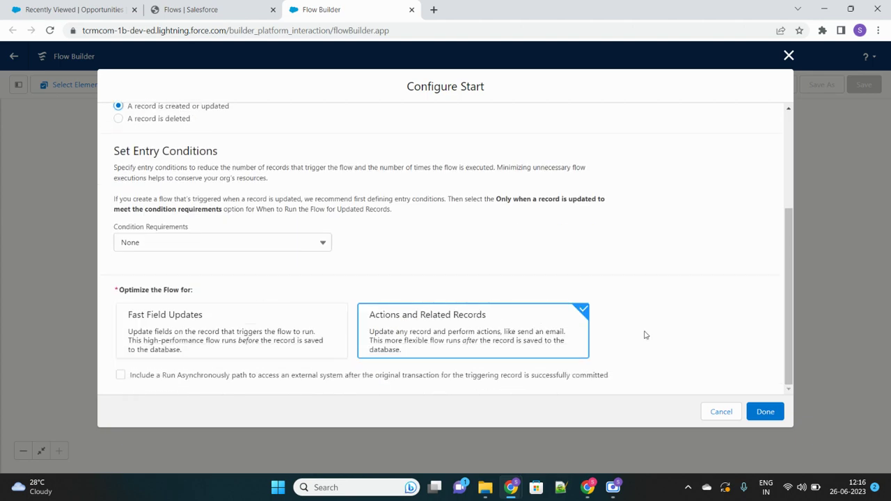
{"action": "left_click", "coordinate": [765, 411]}
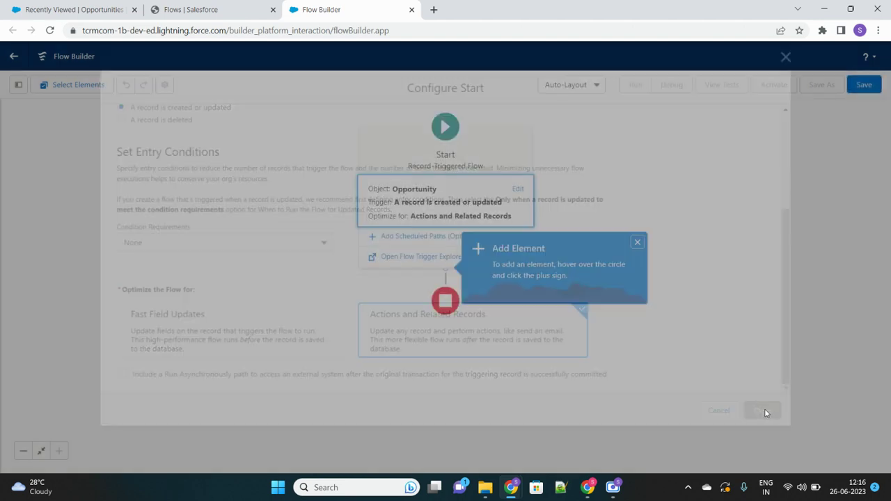
{"action": "left_click", "coordinate": [637, 257]}
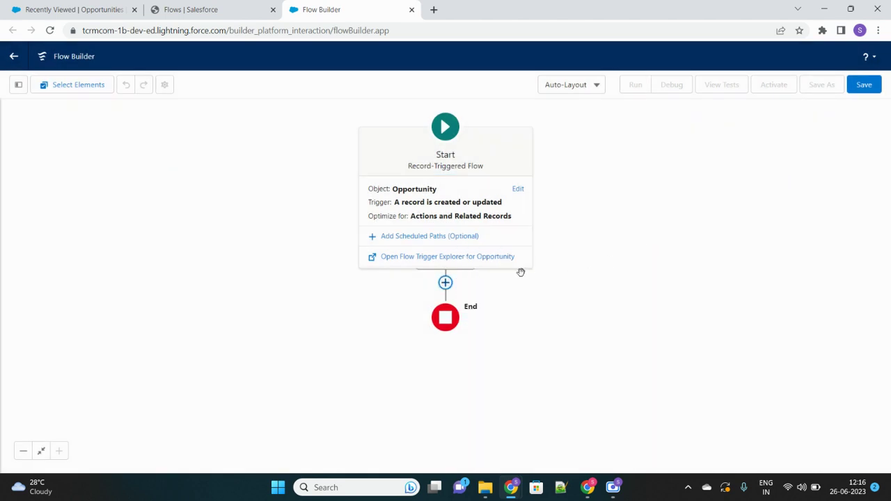
{"action": "left_click", "coordinate": [445, 284]}
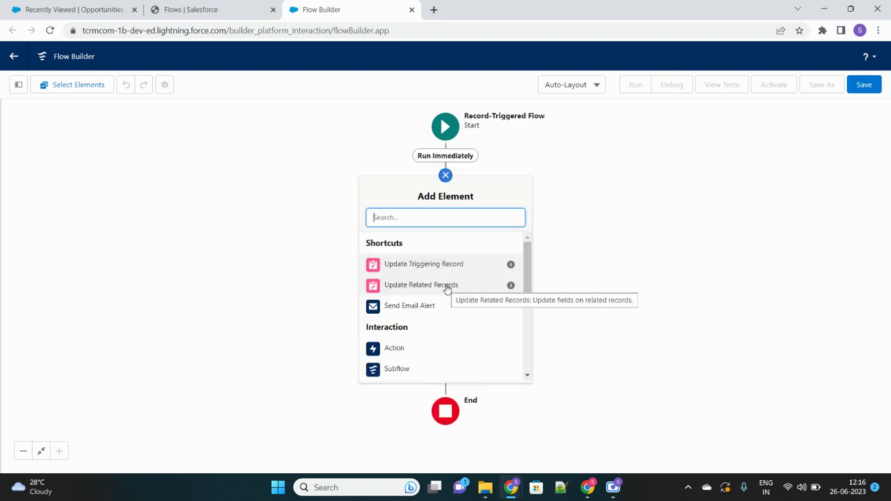
{"action": "left_click", "coordinate": [594, 251]}
Step: Reopen the flow's start configuration and set the entry condition requirements to All Conditions Are Met (AND)
{"action": "left_click", "coordinate": [443, 135]}
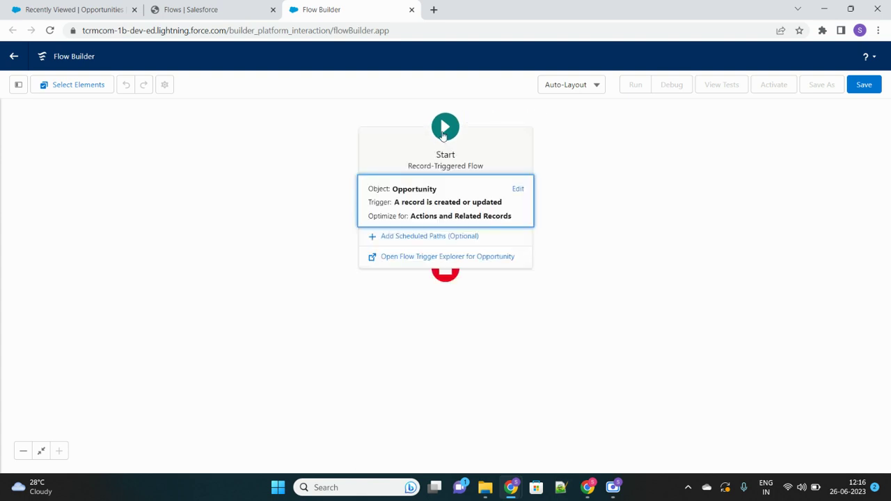
{"action": "left_click", "coordinate": [521, 192]}
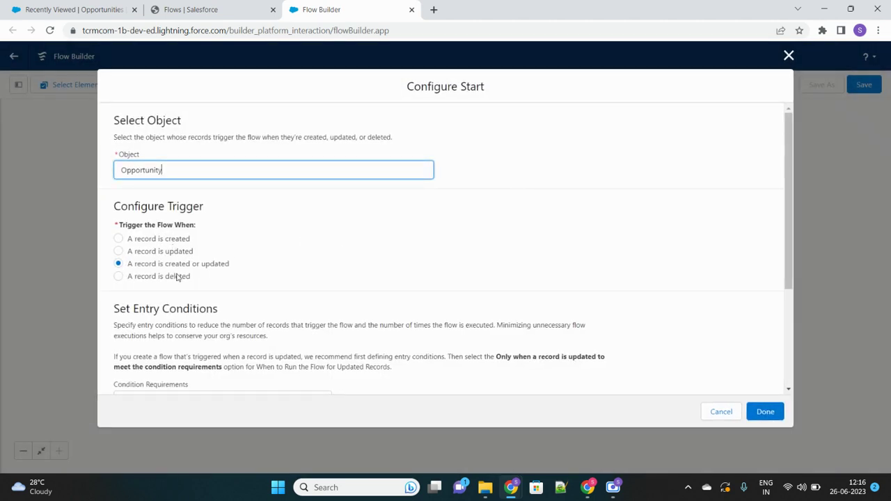
{"action": "scroll", "coordinate": [183, 289], "scroll_direction": "down", "scroll_amount": 2}
{"action": "left_click", "coordinate": [164, 272]}
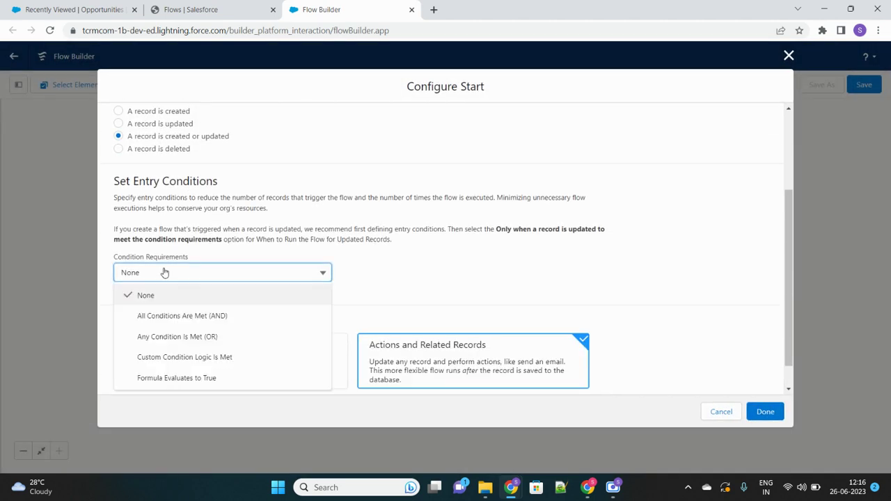
{"action": "left_click", "coordinate": [164, 316]}
Step: Add the entry condition StageName Equals Closed Won and finish the start configuration
{"action": "left_click", "coordinate": [207, 319]}
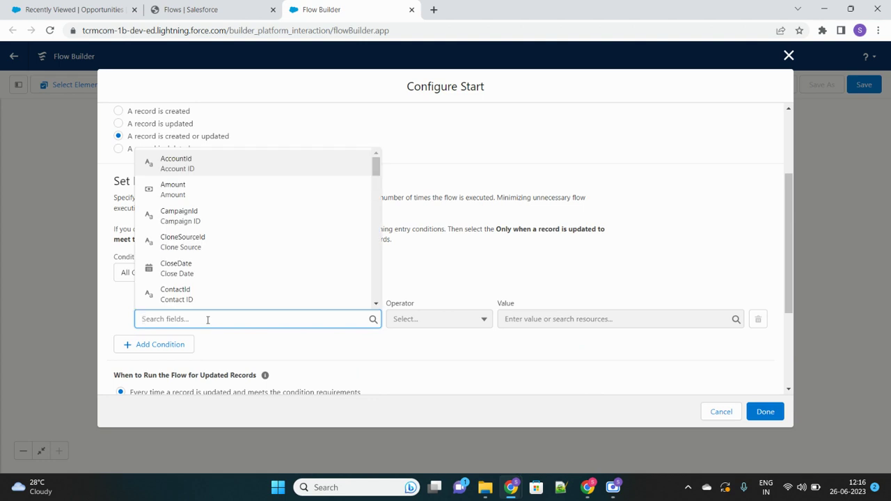
{"action": "type", "text": "Stage"}
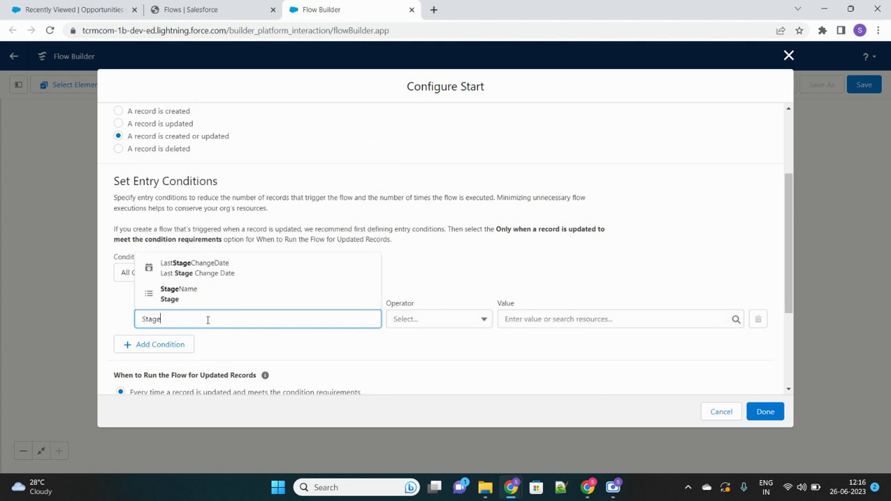
{"action": "left_click", "coordinate": [176, 296]}
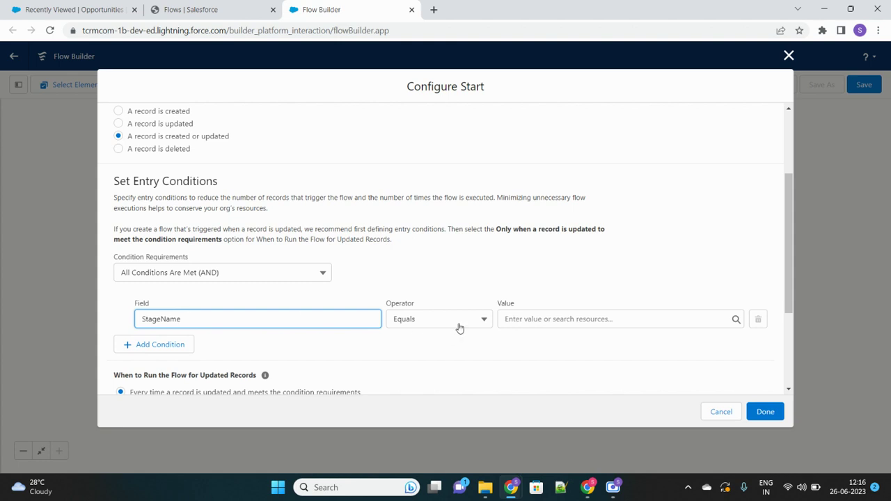
{"action": "left_click", "coordinate": [556, 321]}
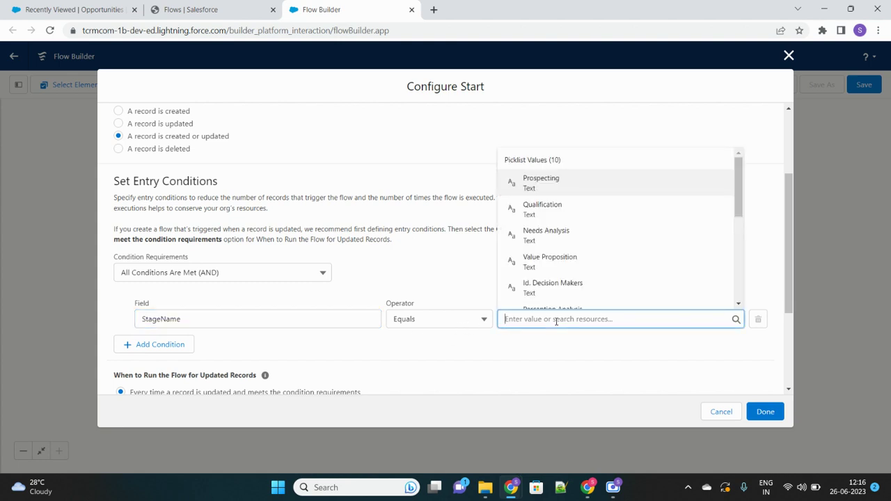
{"action": "scroll", "coordinate": [557, 252], "scroll_direction": "down", "scroll_amount": 3}
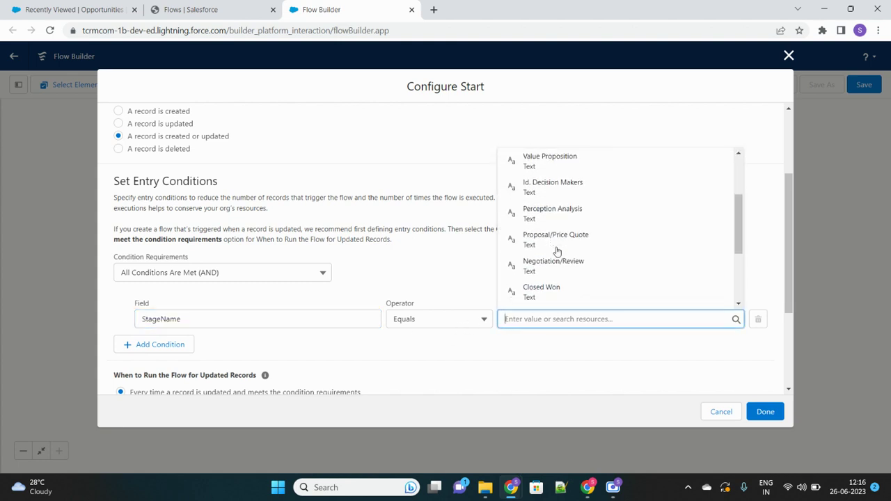
{"action": "left_click", "coordinate": [551, 277]}
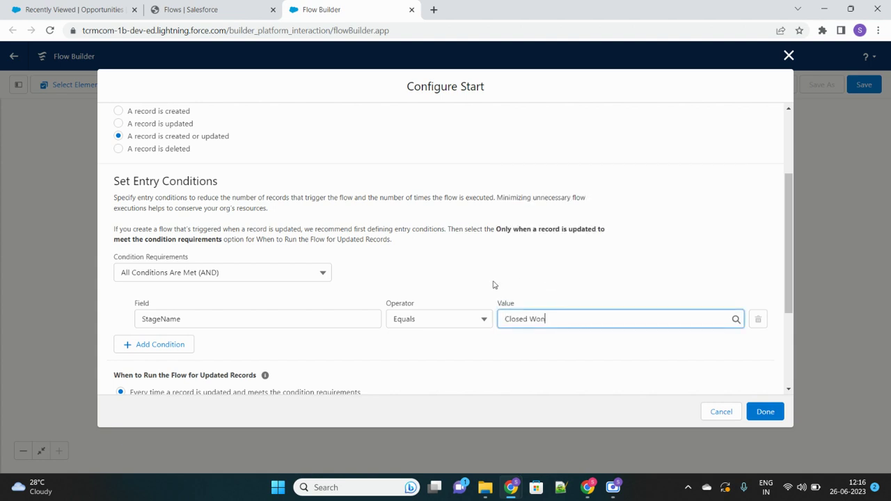
{"action": "left_click", "coordinate": [468, 284]}
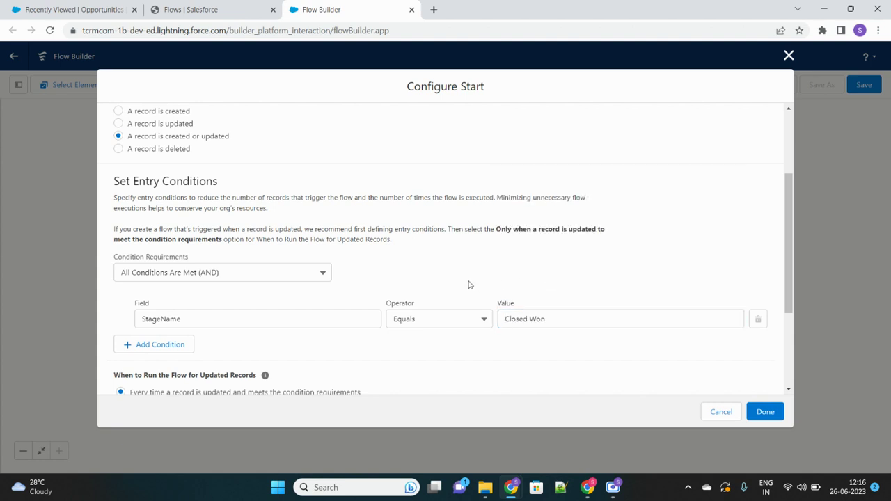
{"action": "left_click", "coordinate": [766, 412]}
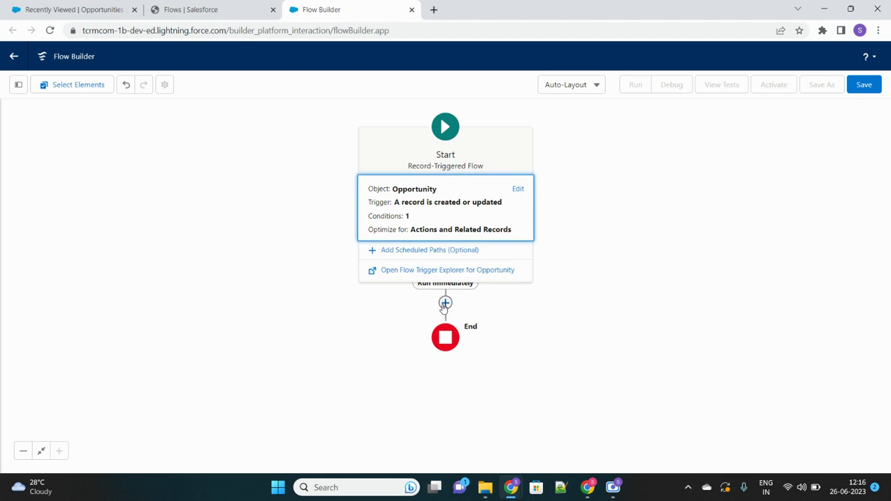
Step: Add a Post to Chatter action to the flow's Run Immediately path
{"action": "left_click", "coordinate": [444, 303]}
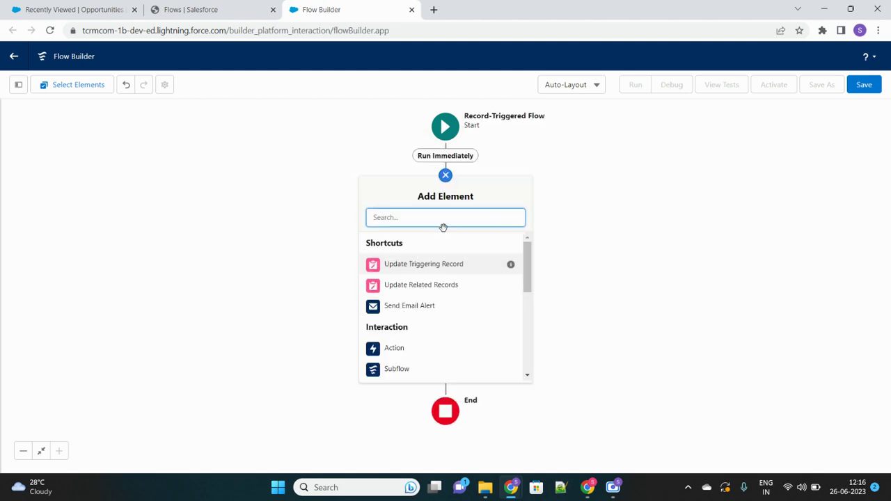
{"action": "type", "text": "pos"}
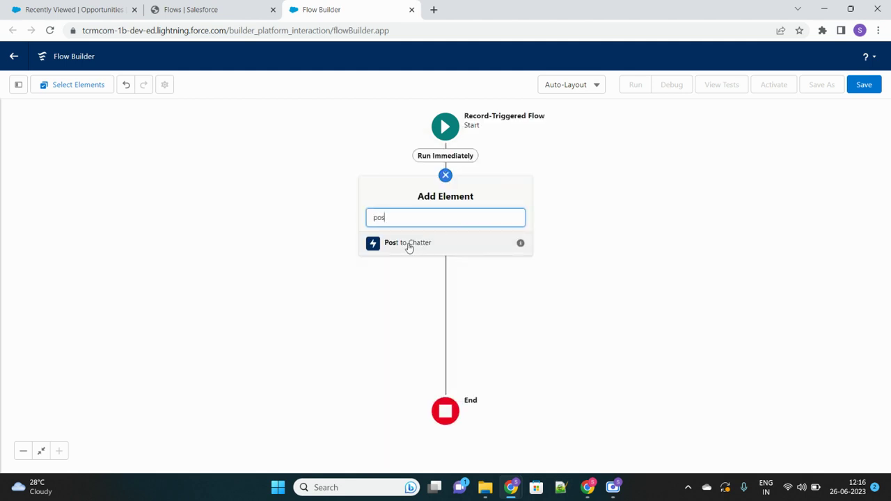
{"action": "left_click", "coordinate": [409, 245]}
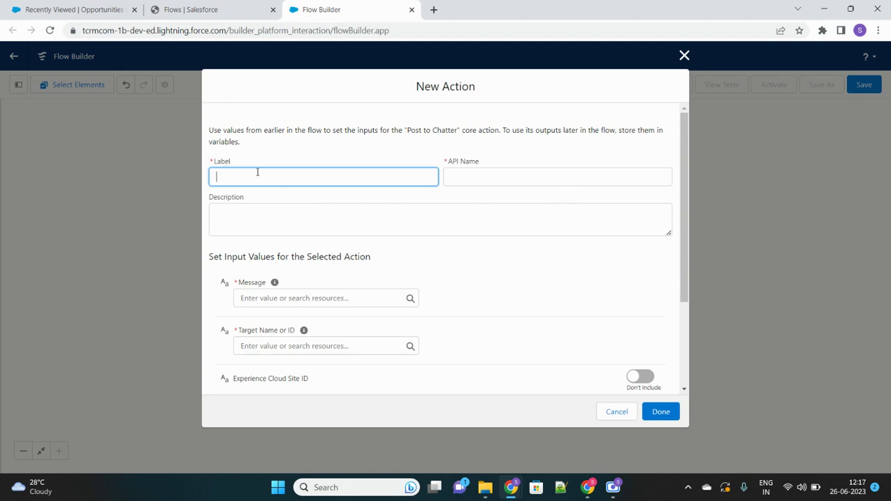
Step: Examine the new action's input values, checking what the required Message and Target Name or ID inputs expect
{"action": "scroll", "coordinate": [443, 200], "scroll_direction": "down", "scroll_amount": 3}
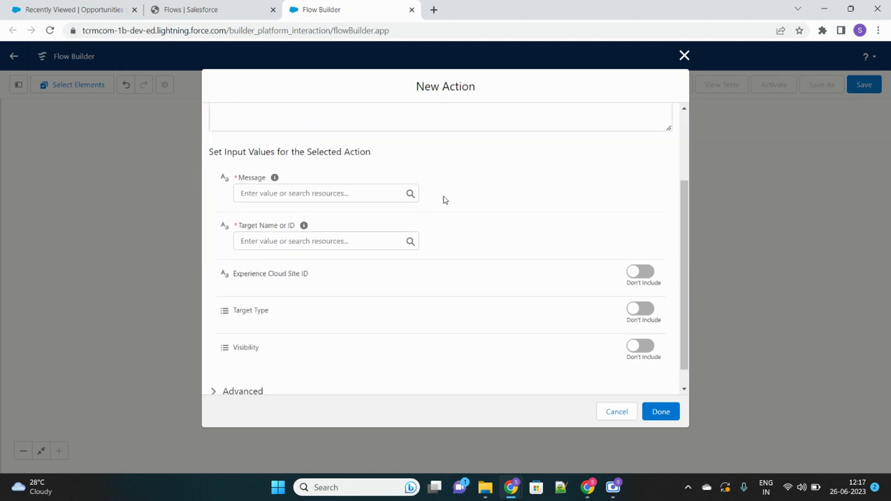
{"action": "left_click", "coordinate": [255, 181]}
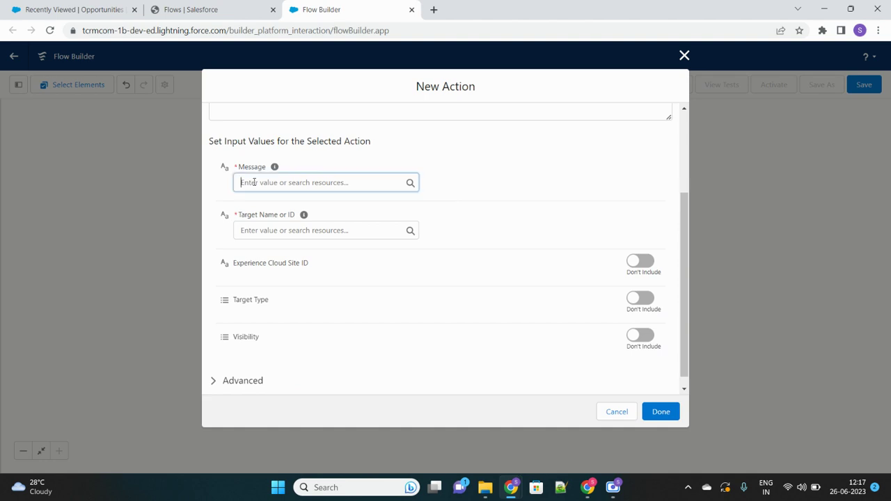
{"action": "left_click", "coordinate": [362, 166]}
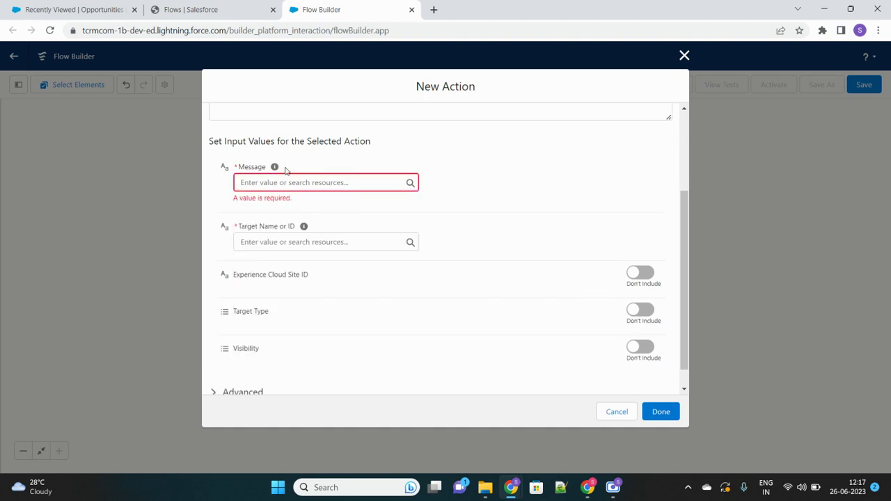
{"action": "mouse_move", "coordinate": [274, 168]}
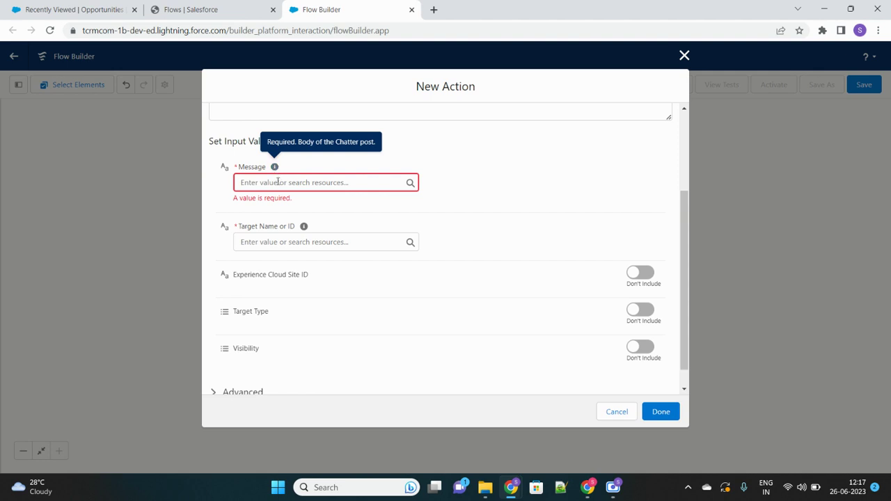
{"action": "left_click", "coordinate": [264, 245]}
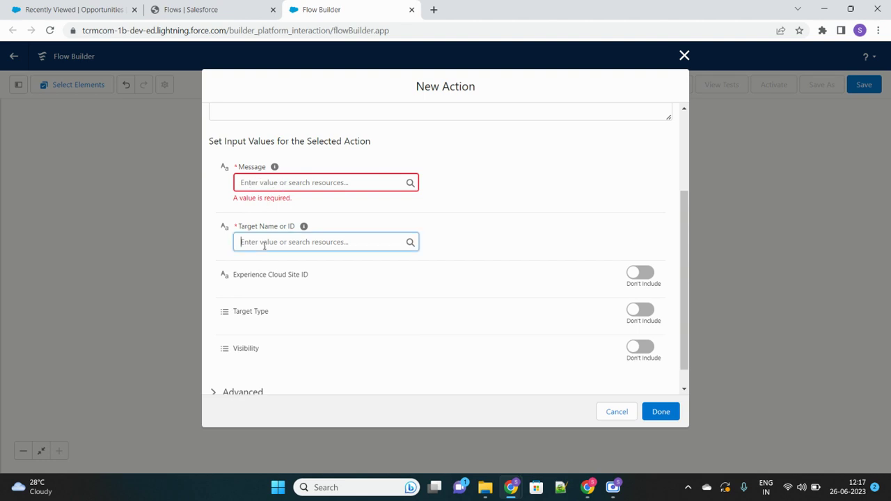
{"action": "left_click", "coordinate": [359, 225]}
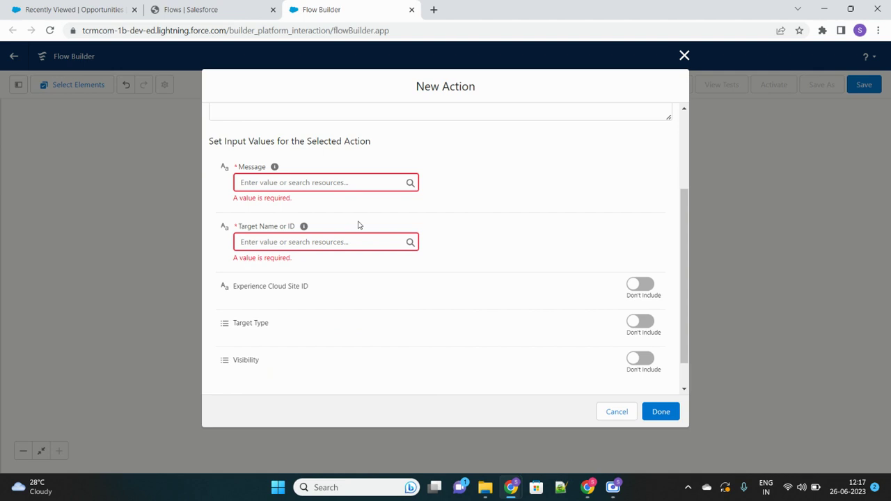
Step: Leave Flow Builder and switch to the other browser window showing the Redemption opportunity
{"action": "left_click", "coordinate": [72, 9]}
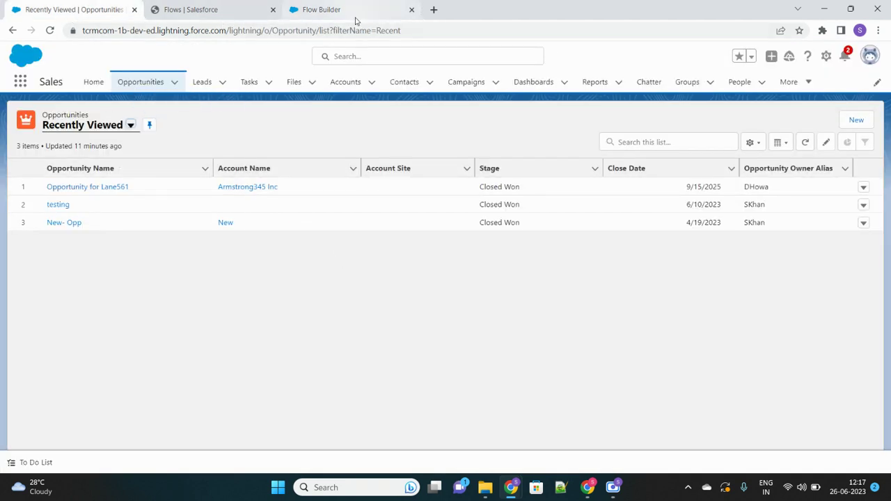
{"action": "left_click", "coordinate": [588, 488]}
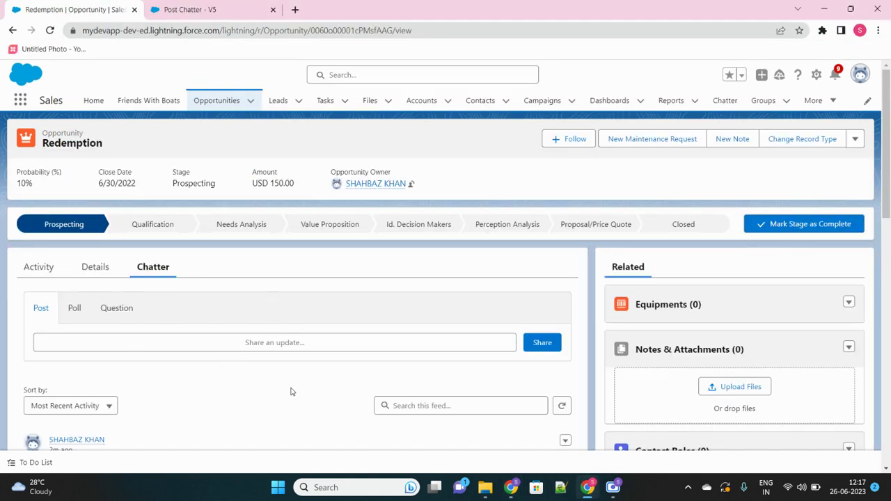
{"action": "mouse_move", "coordinate": [511, 488]}
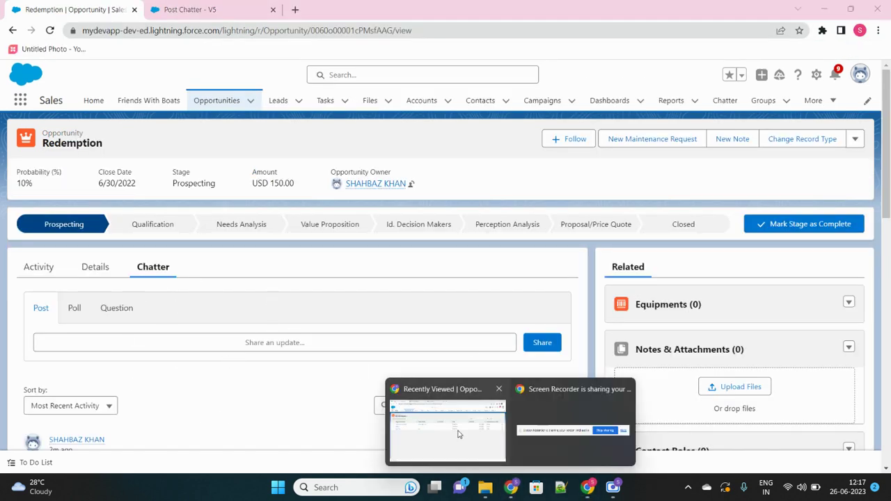
{"action": "left_click", "coordinate": [450, 431]}
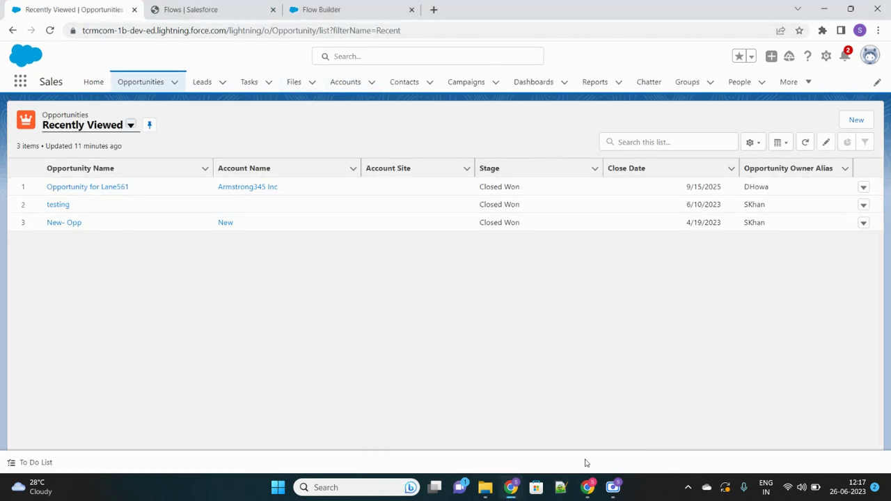
{"action": "left_click", "coordinate": [588, 488]}
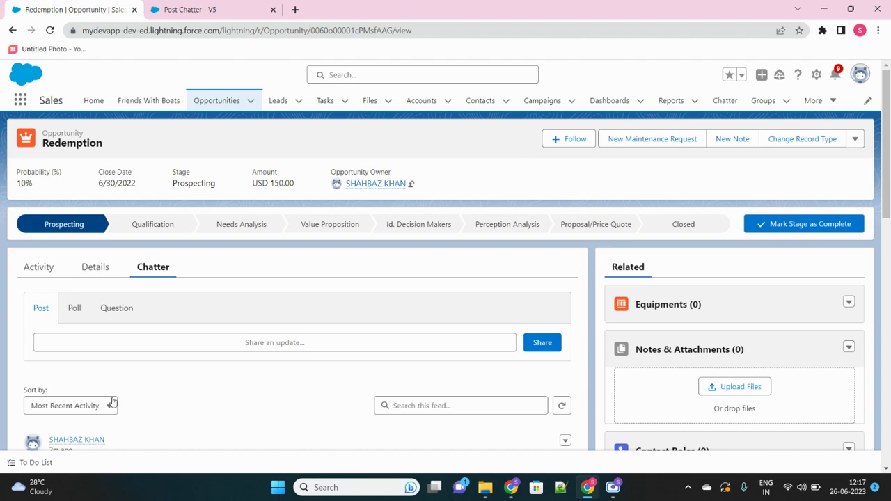
Step: Open the profile of the Chatter post's author and examine the Chatter feed on that user page
{"action": "scroll", "coordinate": [109, 400], "scroll_direction": "down", "scroll_amount": 1}
{"action": "left_click", "coordinate": [67, 408]}
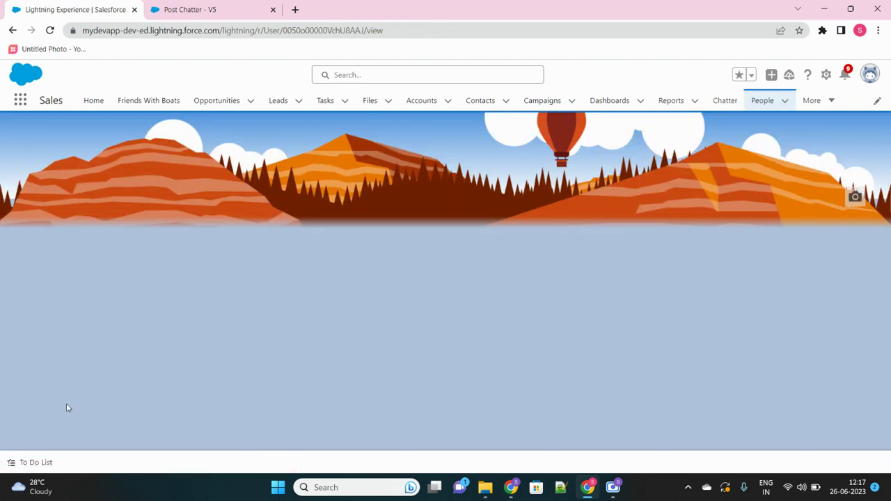
{"action": "scroll", "coordinate": [400, 314], "scroll_direction": "down", "scroll_amount": 1}
{"action": "scroll", "coordinate": [400, 314], "scroll_direction": "down", "scroll_amount": 3}
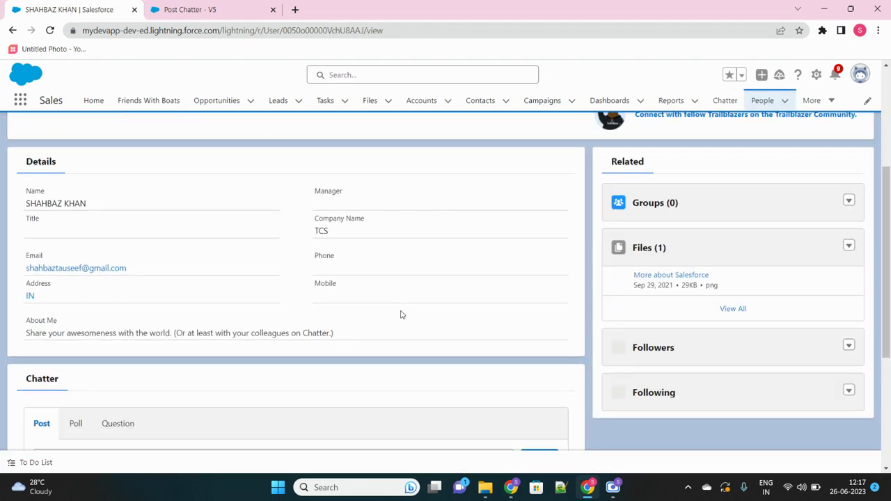
{"action": "scroll", "coordinate": [283, 434], "scroll_direction": "down", "scroll_amount": 2}
{"action": "scroll", "coordinate": [225, 402], "scroll_direction": "down", "scroll_amount": 2}
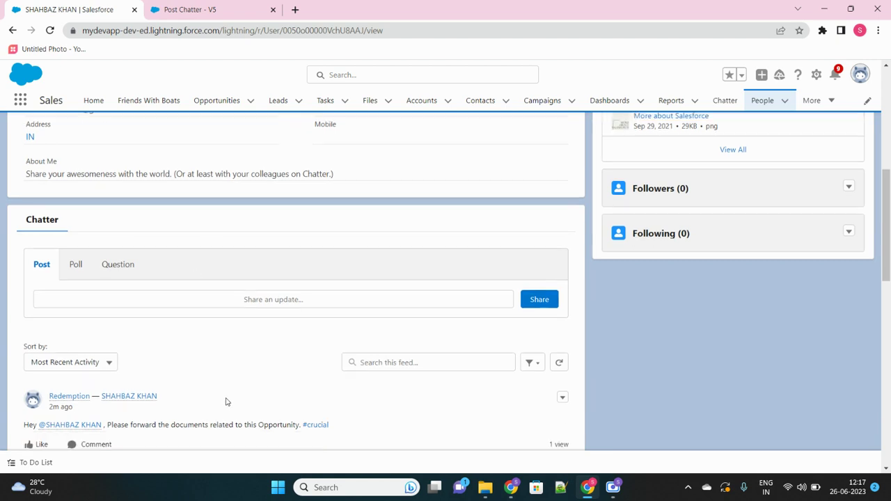
{"action": "scroll", "coordinate": [226, 401], "scroll_direction": "up", "scroll_amount": 3}
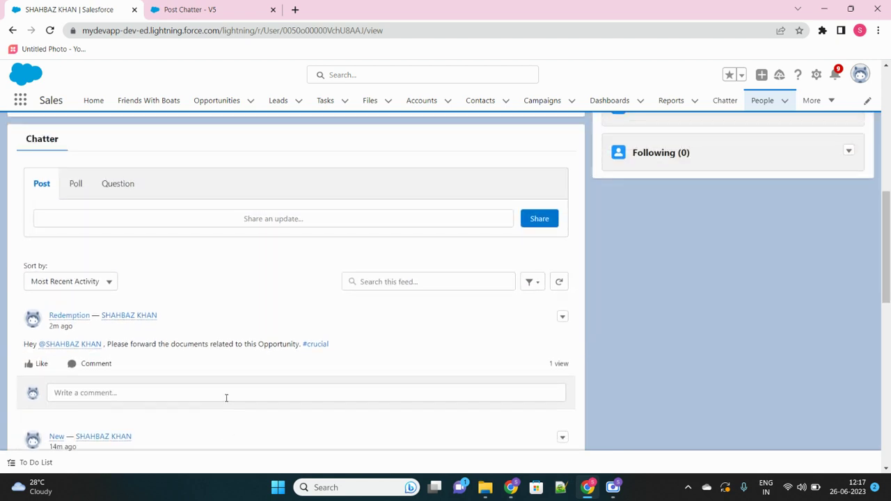
{"action": "scroll", "coordinate": [225, 399], "scroll_direction": "up", "scroll_amount": 10}
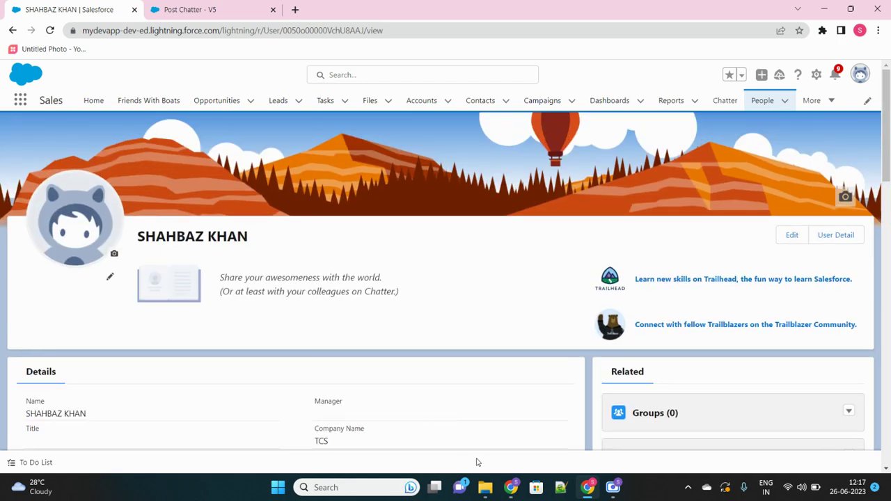
Step: Return to the Flow Builder window and examine the new action's Target Name or ID and Target Type inputs
{"action": "left_click", "coordinate": [511, 488]}
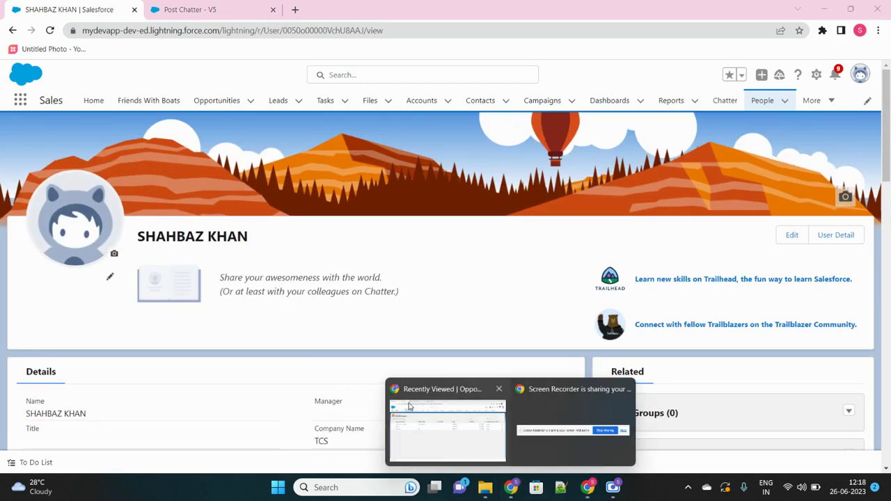
{"action": "left_click", "coordinate": [410, 406]}
{"action": "left_click", "coordinate": [330, 9]}
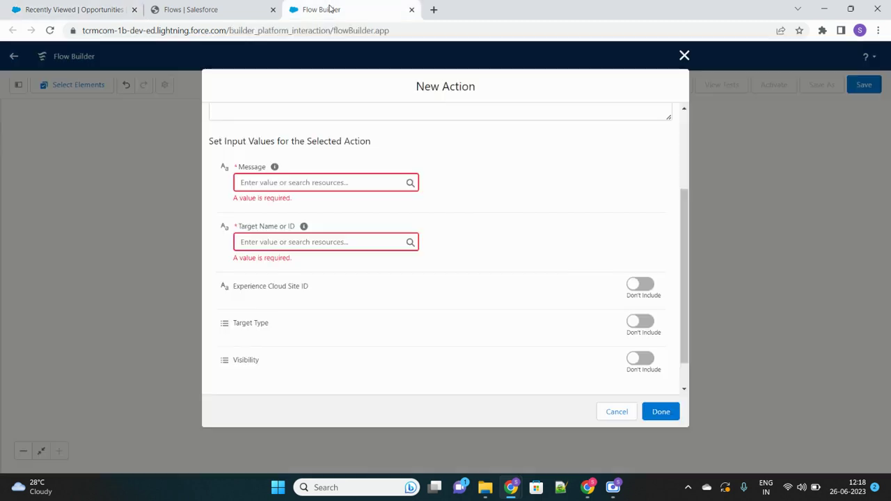
{"action": "mouse_move", "coordinate": [305, 227]}
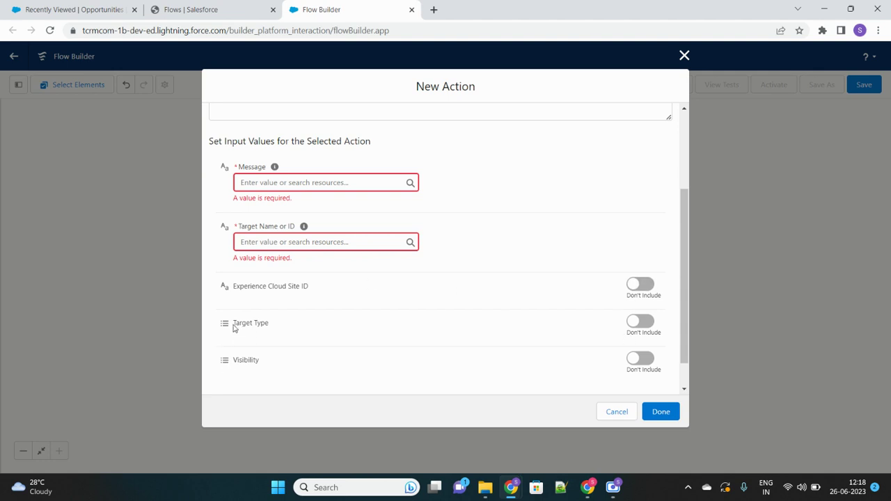
{"action": "left_click_drag", "start_coordinate": [234, 329], "coordinate": [276, 328]}
{"action": "left_click", "coordinate": [268, 244]}
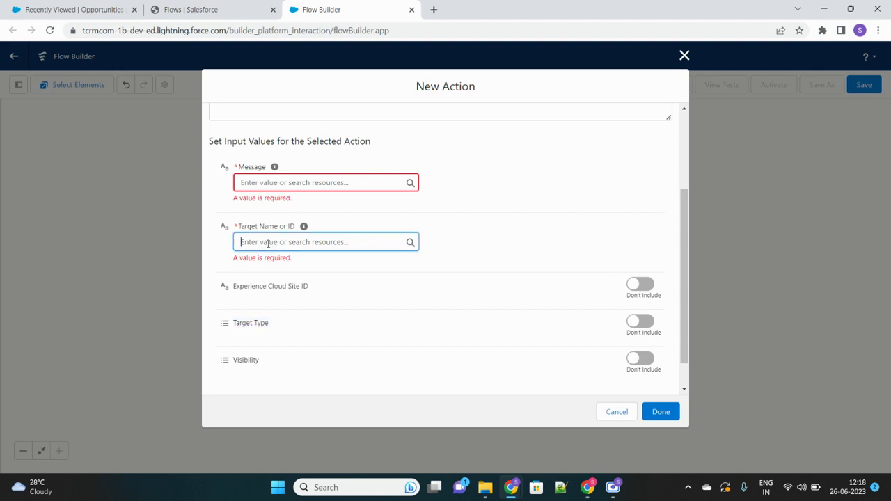
{"action": "left_click", "coordinate": [429, 256]}
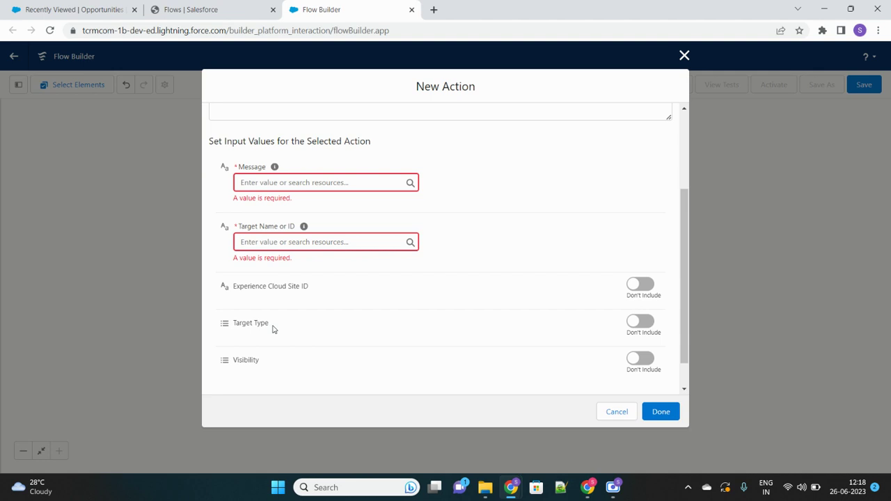
Step: Include the optional Target Type input to read its help text, and exclude it again
{"action": "left_click", "coordinate": [640, 322]}
{"action": "mouse_move", "coordinate": [277, 324]}
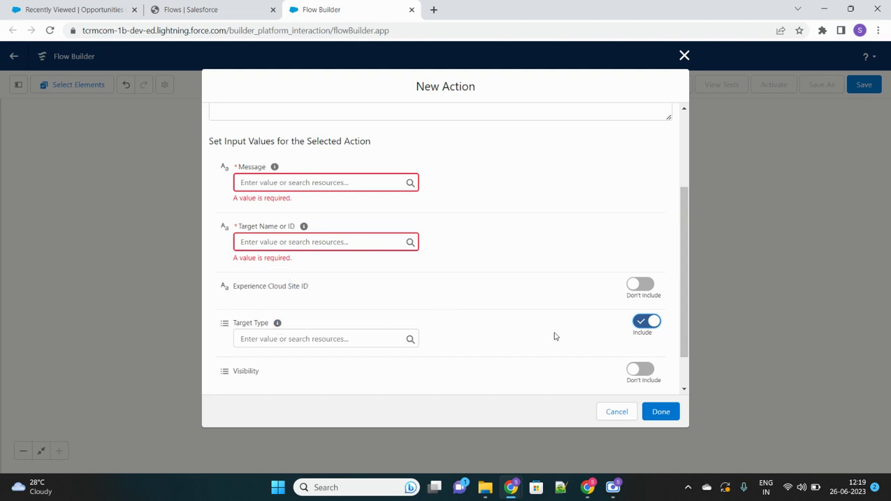
{"action": "left_click", "coordinate": [642, 323]}
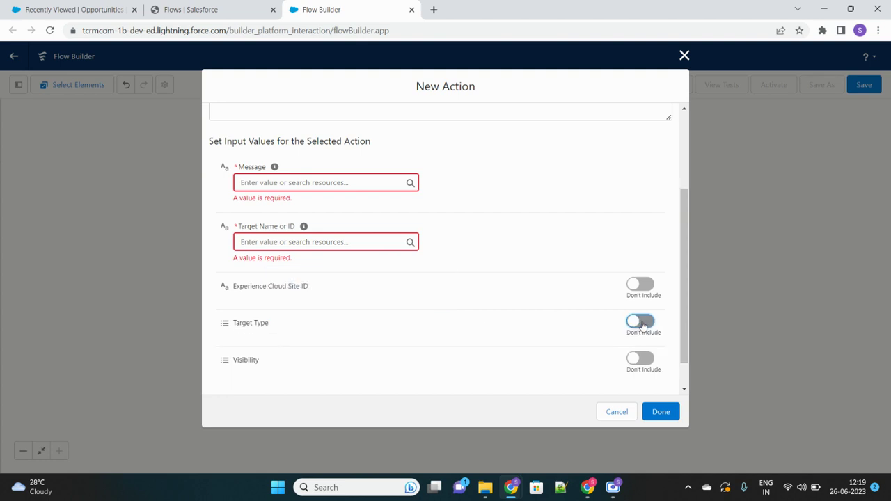
Step: Create a Text Template resource for the Message input with the API name chatterBody and its body viewed as plain text
{"action": "left_click", "coordinate": [273, 181]}
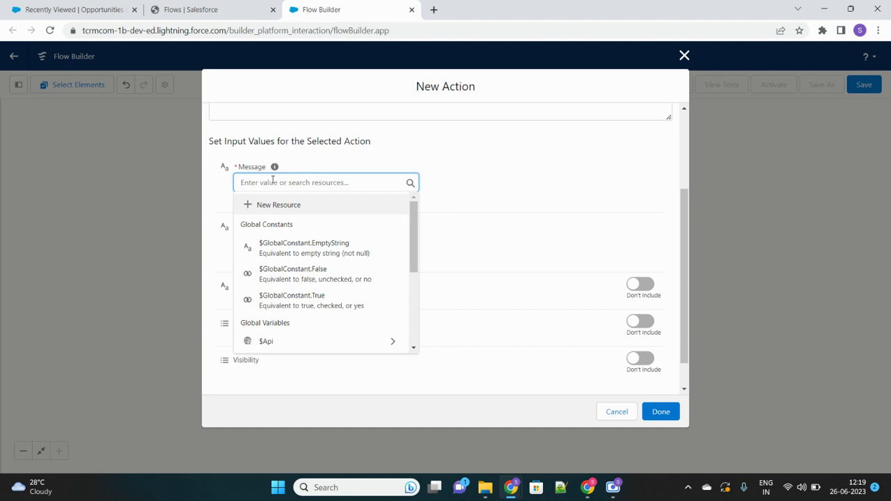
{"action": "left_click", "coordinate": [280, 206]}
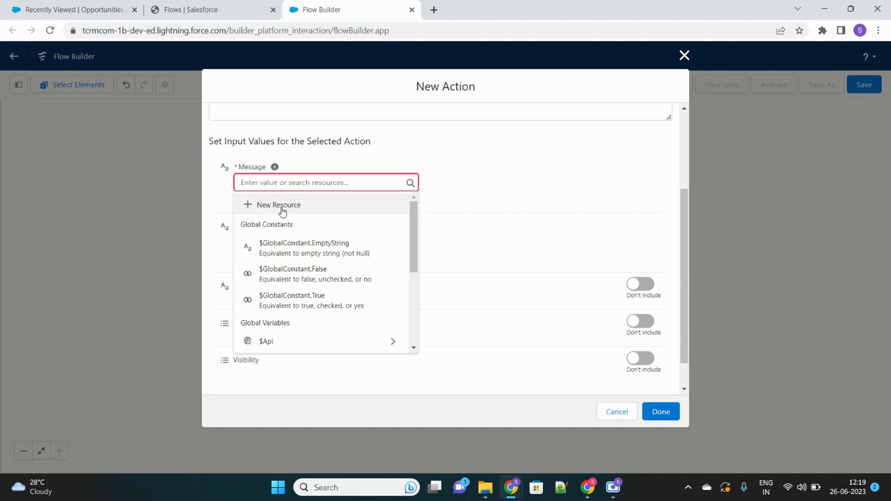
{"action": "left_click", "coordinate": [261, 212]}
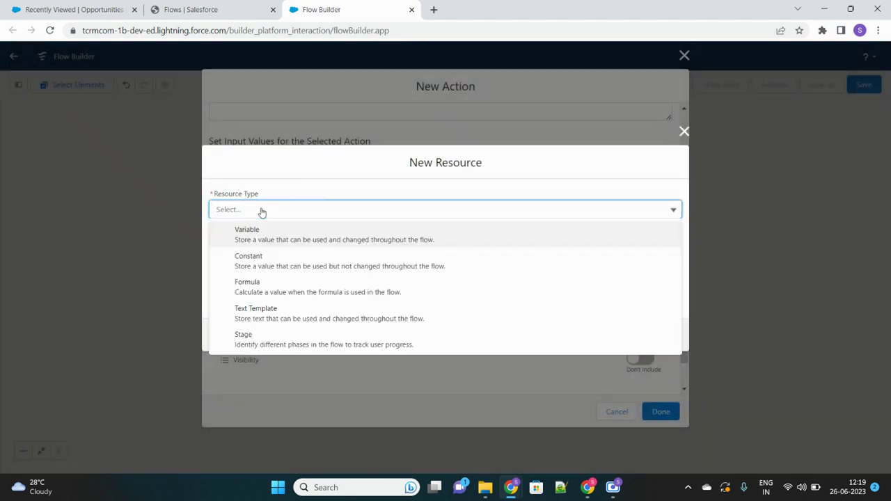
{"action": "left_click", "coordinate": [264, 317]}
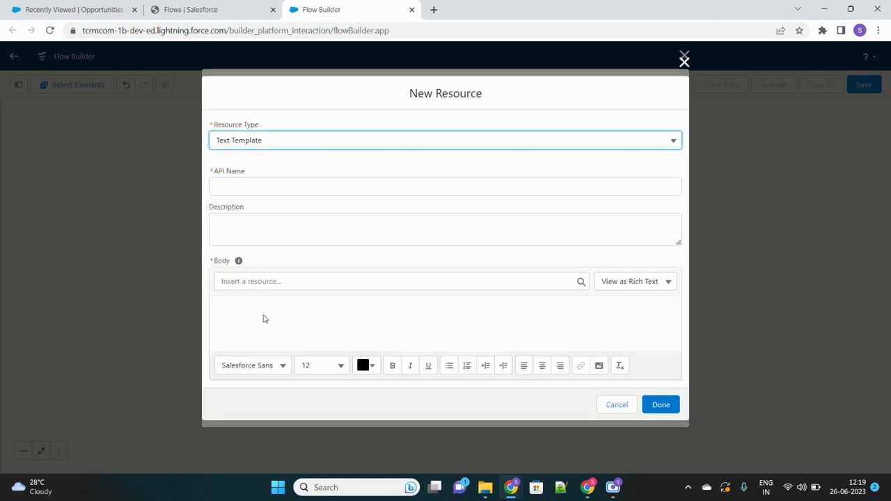
{"action": "left_click", "coordinate": [248, 185]}
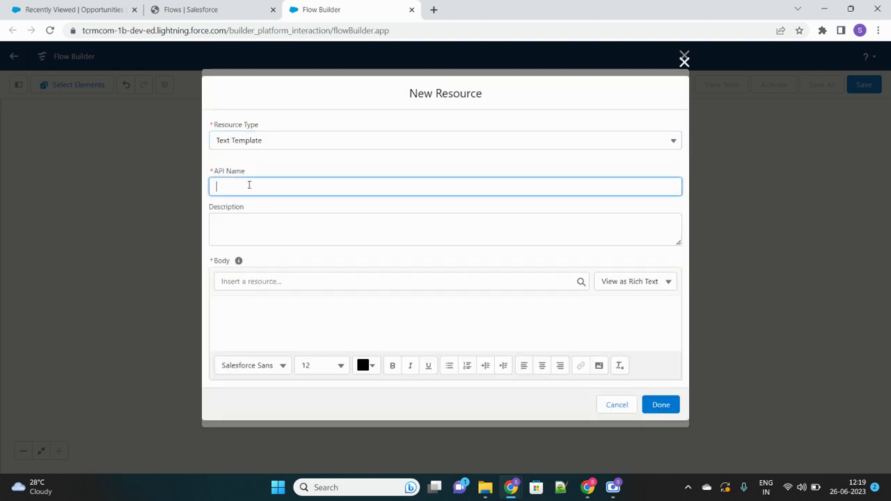
{"action": "type", "text": "chatterBo"}
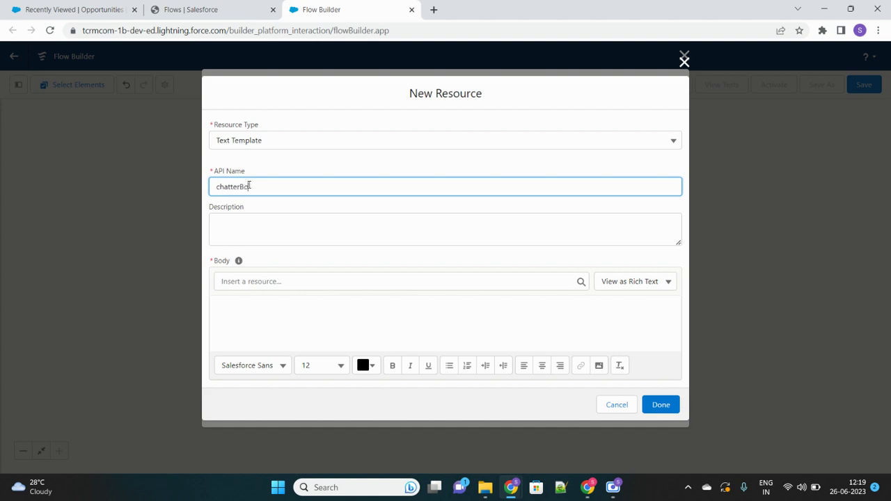
{"action": "type", "text": "dy"}
{"action": "left_click", "coordinate": [630, 284]}
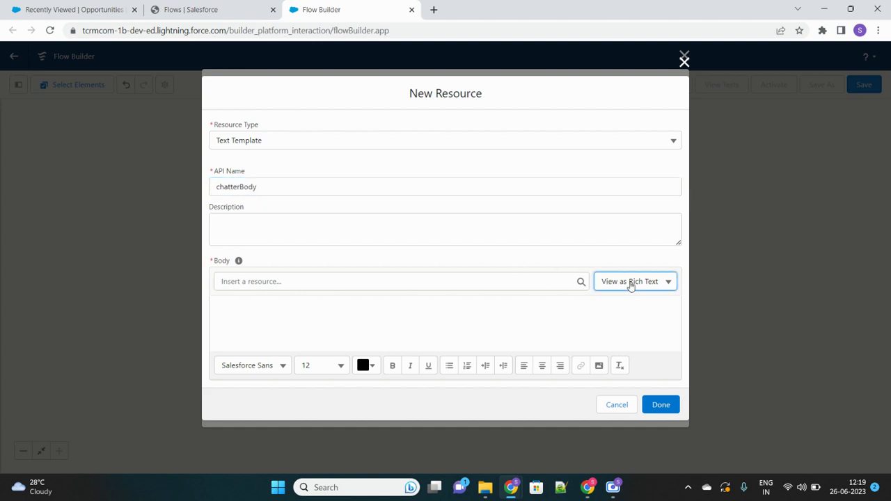
{"action": "left_click", "coordinate": [606, 322]}
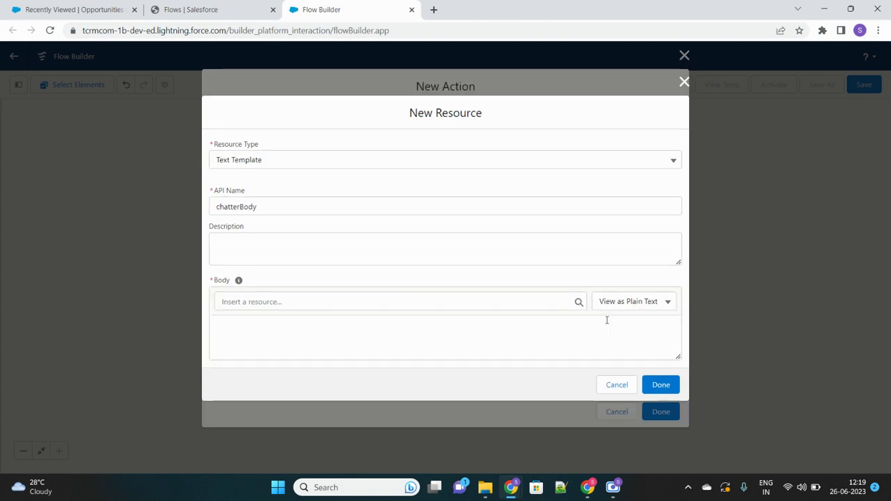
Step: Start the template body with "Hi" followed by the record's owner ID merge field, {!$Record.OwnerId}
{"action": "left_click", "coordinate": [219, 327]}
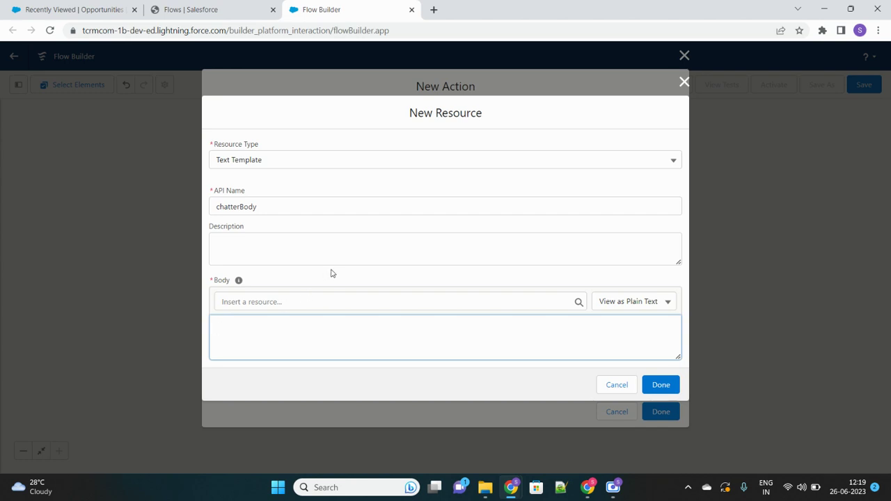
{"action": "type", "text": "Hi"}
{"action": "left_click", "coordinate": [260, 302]}
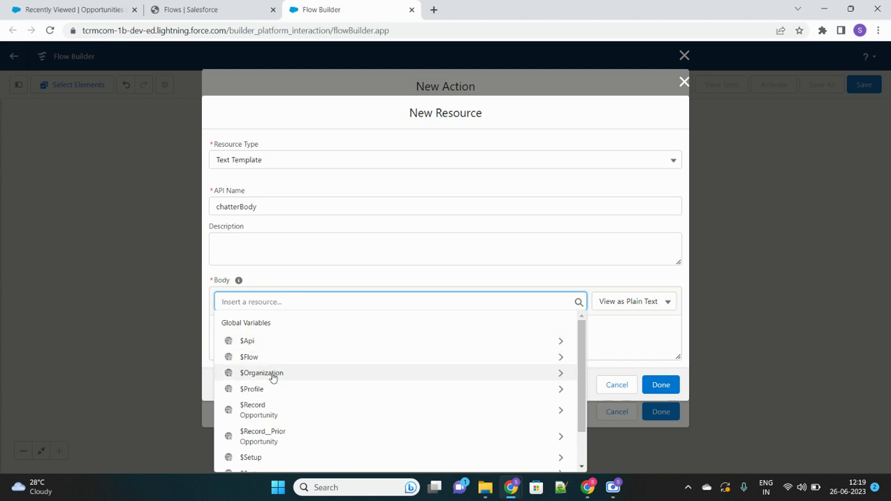
{"action": "scroll", "coordinate": [273, 377], "scroll_direction": "down", "scroll_amount": 1}
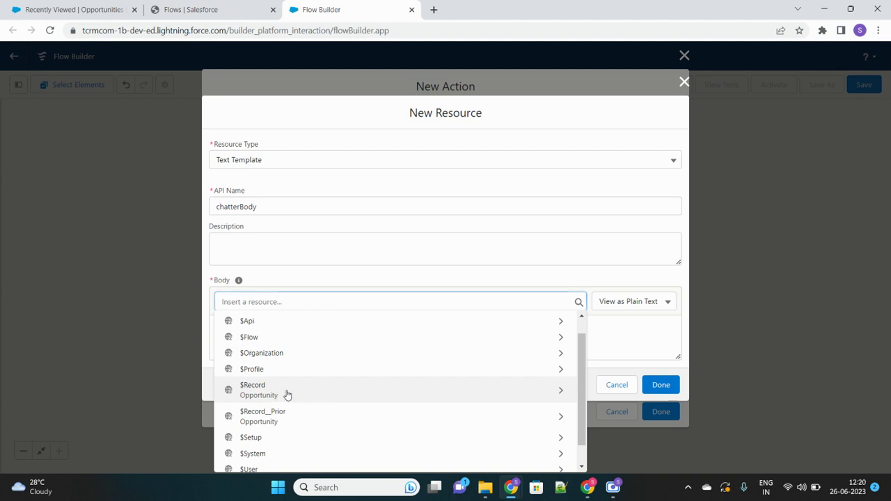
{"action": "left_click", "coordinate": [287, 392]}
{"action": "type", "text": ".Own"}
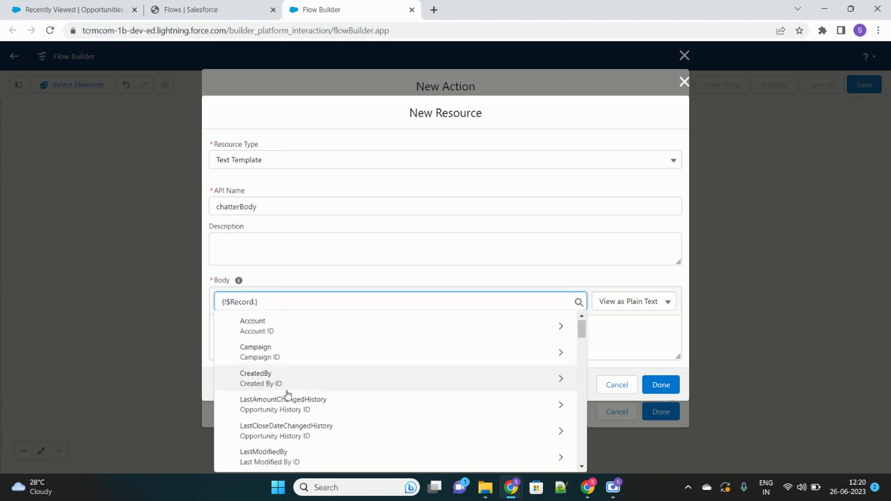
{"action": "left_click", "coordinate": [255, 352]}
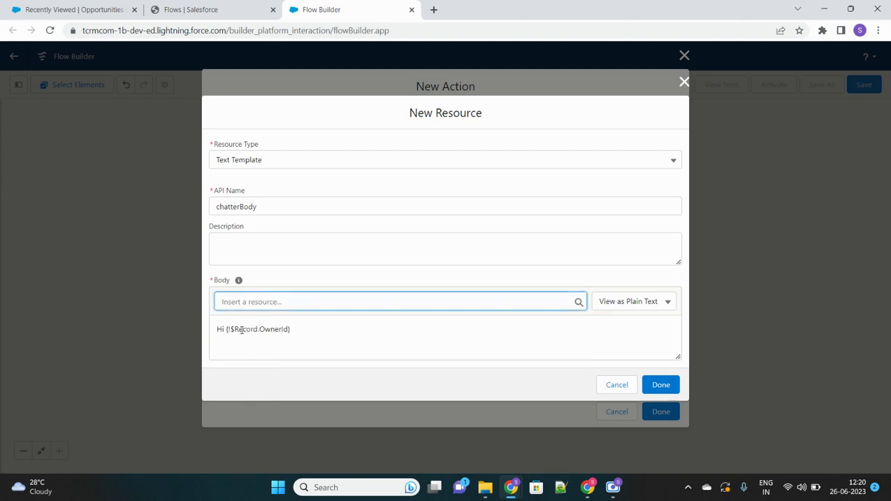
Step: Continue the body after the owner field with ", please provide the valid documents as this is closed."
{"action": "left_click", "coordinate": [302, 329]}
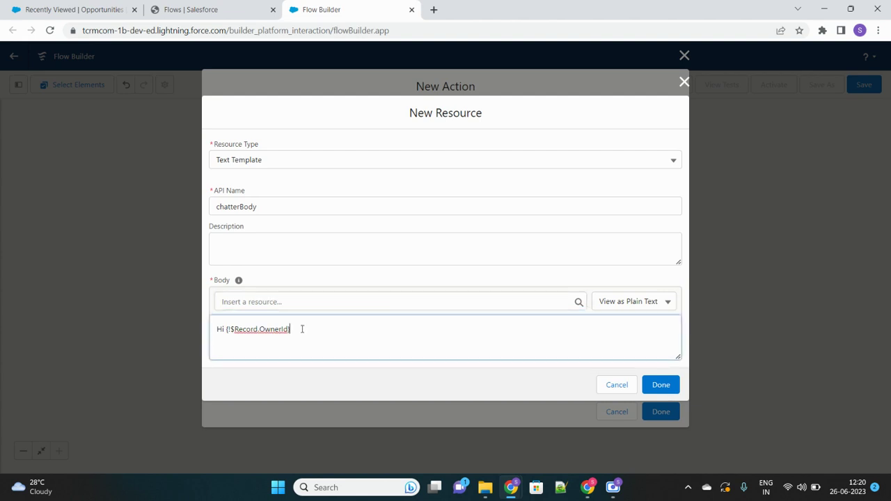
{"action": "type", "text": ", please provide thr va"}
{"action": "key", "text": "BackSpace"}
{"action": "key", "text": "BackSpace"}
{"action": "key", "text": "BackSpace"}
{"action": "key", "text": "BackSpace"}
{"action": "type", "text": "e "}
{"action": "type", "text": "valid documents"}
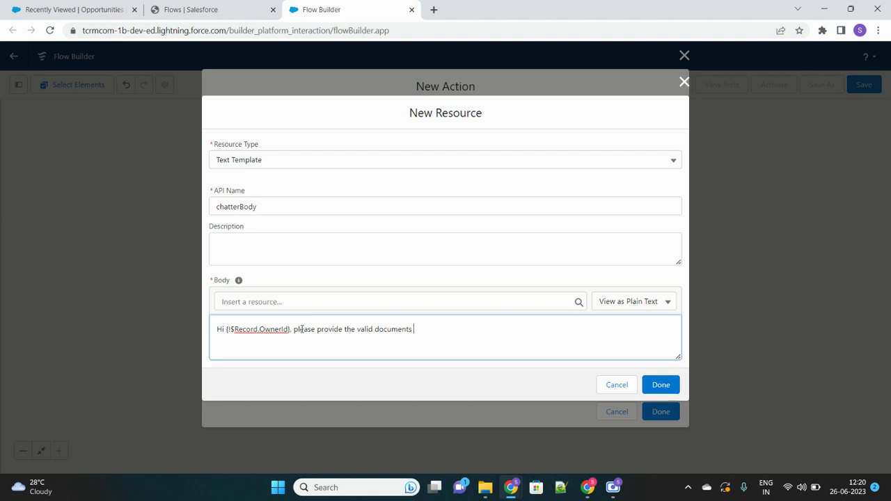
{"action": "type", "text": ".as this is close"}
{"action": "type", "text": "d."}
Step: Turn the owner ID field in the body into a mention by wrapping it as @[{!$Record.OwnerId}]
{"action": "type", "text": "@"}
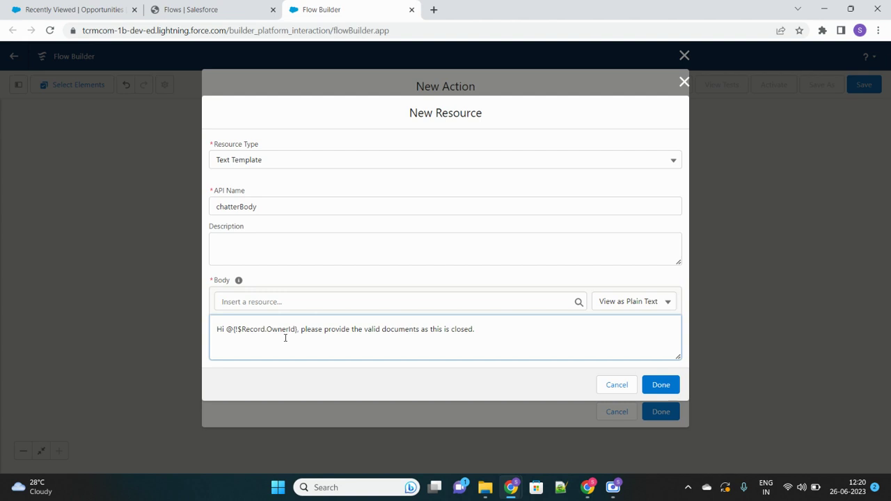
{"action": "type", "text": "["}
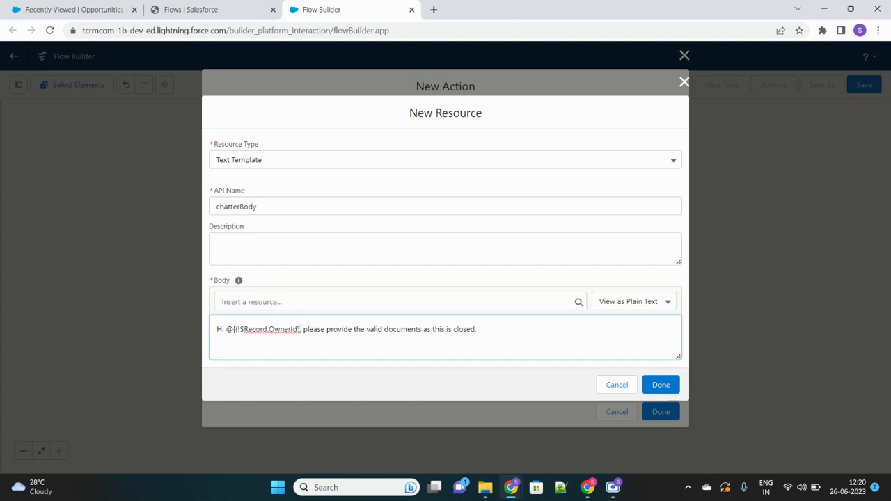
{"action": "left_click", "coordinate": [302, 329]}
{"action": "type", "text": "]"}
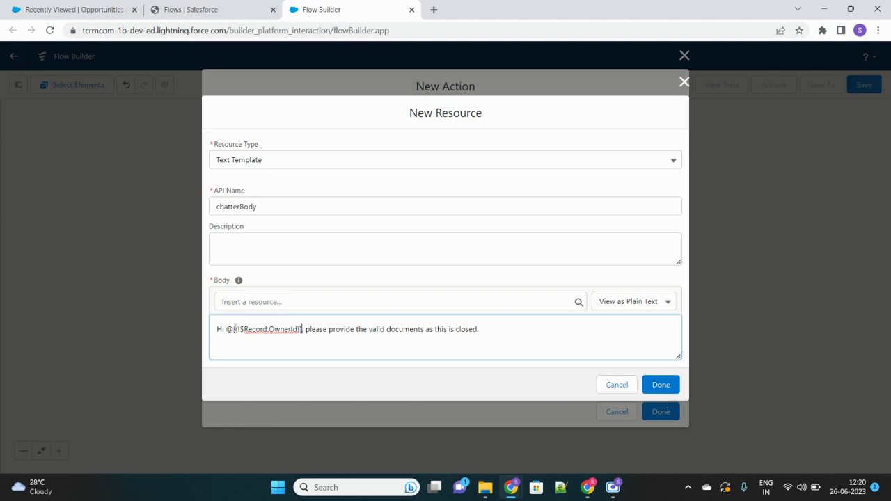
{"action": "left_click_drag", "start_coordinate": [234, 329], "coordinate": [299, 329]}
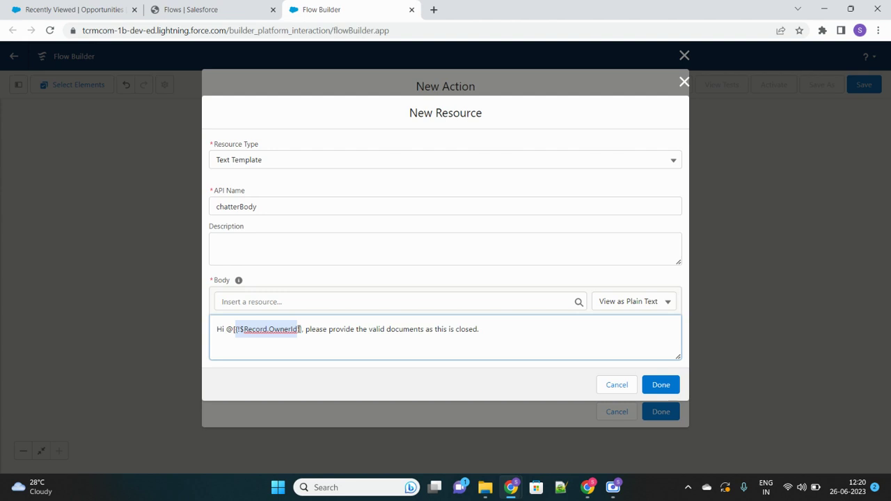
{"action": "left_click", "coordinate": [302, 329]}
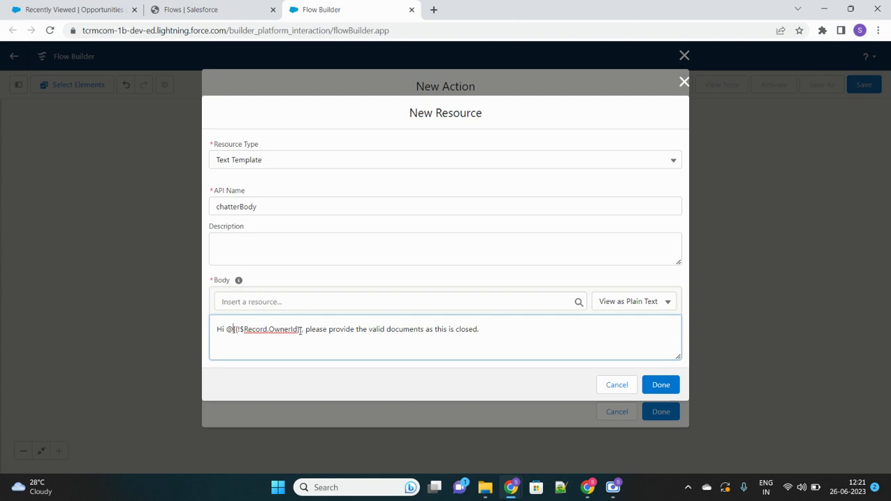
{"action": "left_click_drag", "start_coordinate": [301, 329], "coordinate": [235, 331]}
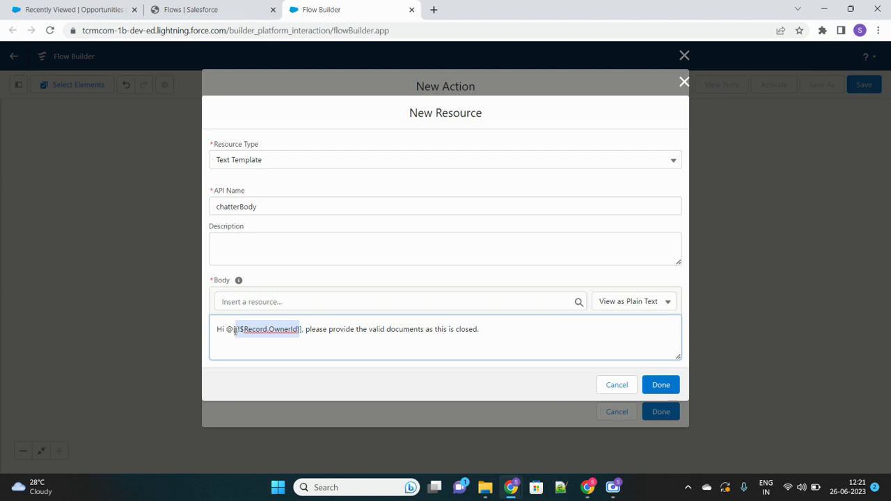
Step: Add the topic #[won] at the end of the body and finish the text template resource
{"action": "left_click", "coordinate": [485, 328]}
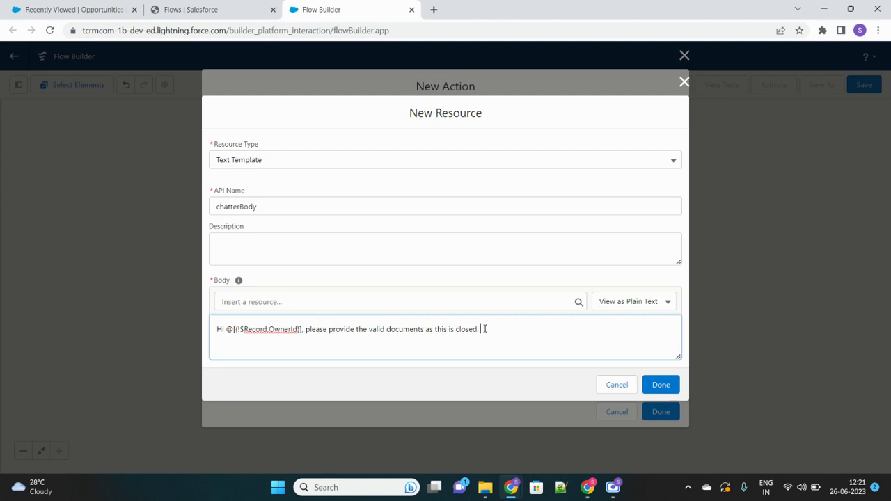
{"action": "type", "text": "#["}
{"action": "type", "text": "won"}
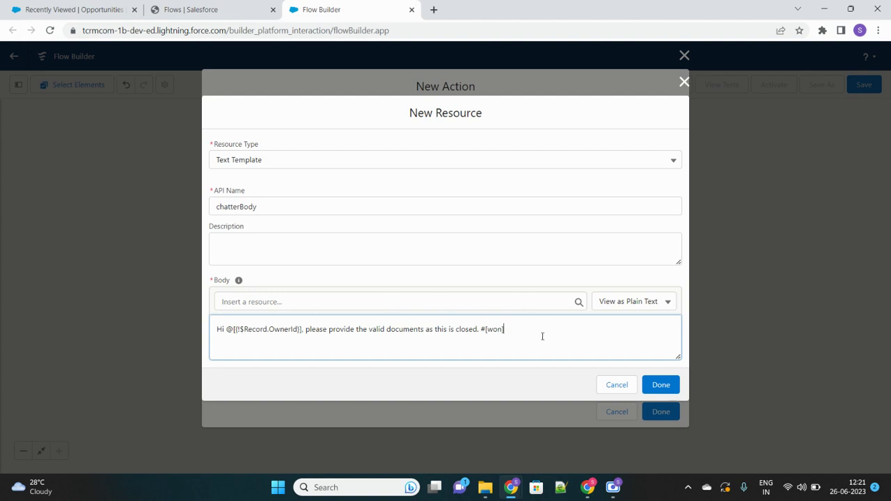
{"action": "left_click", "coordinate": [658, 385]}
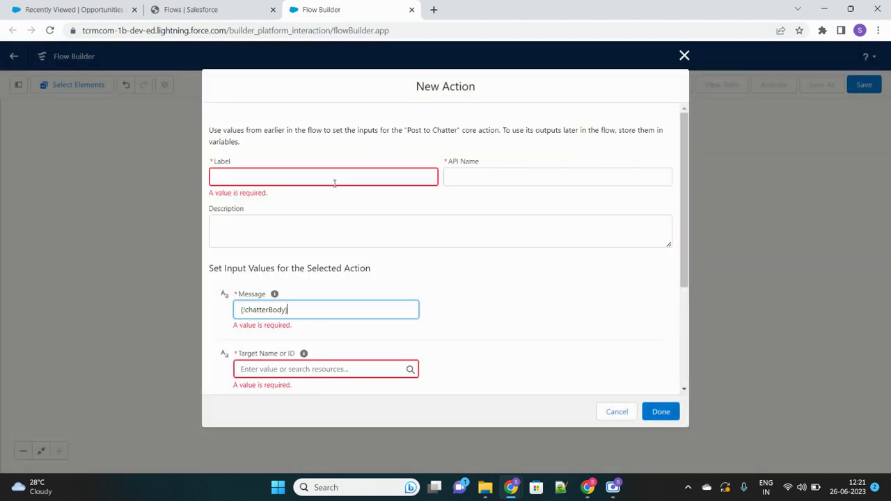
Step: Set the action's label and API name to Post and its Target Name or ID to {!$Record.Id}
{"action": "left_click", "coordinate": [263, 182]}
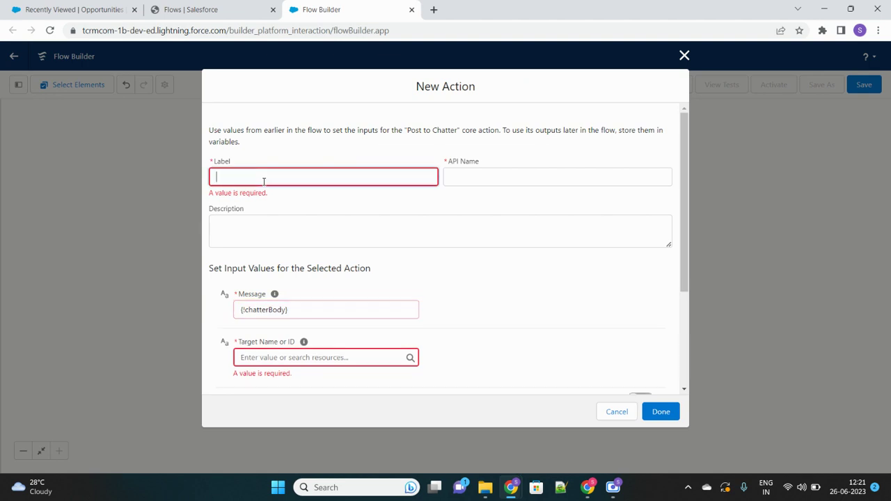
{"action": "left_click", "coordinate": [487, 176]}
{"action": "scroll", "coordinate": [399, 285], "scroll_direction": "down", "scroll_amount": 1}
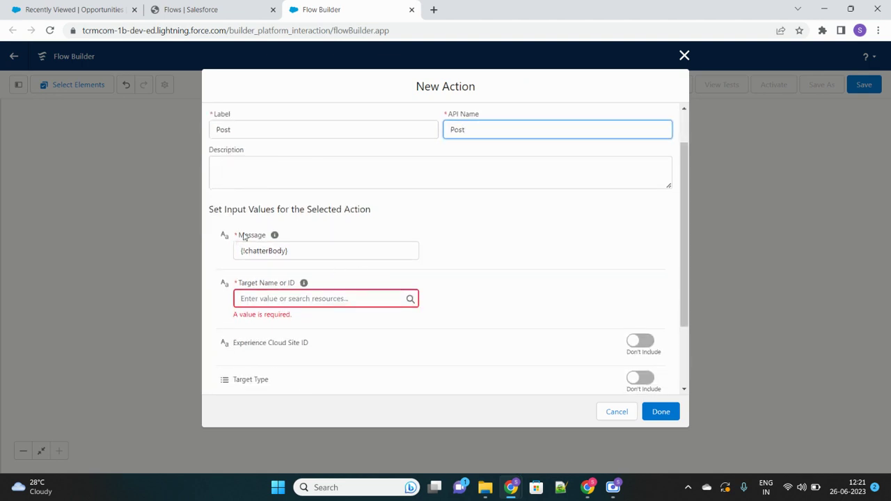
{"action": "left_click", "coordinate": [278, 299]}
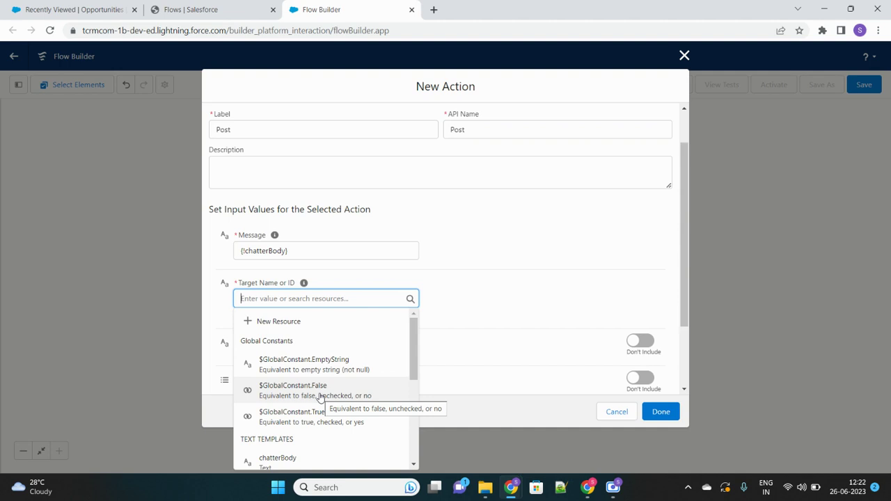
{"action": "scroll", "coordinate": [320, 397], "scroll_direction": "down", "scroll_amount": 10}
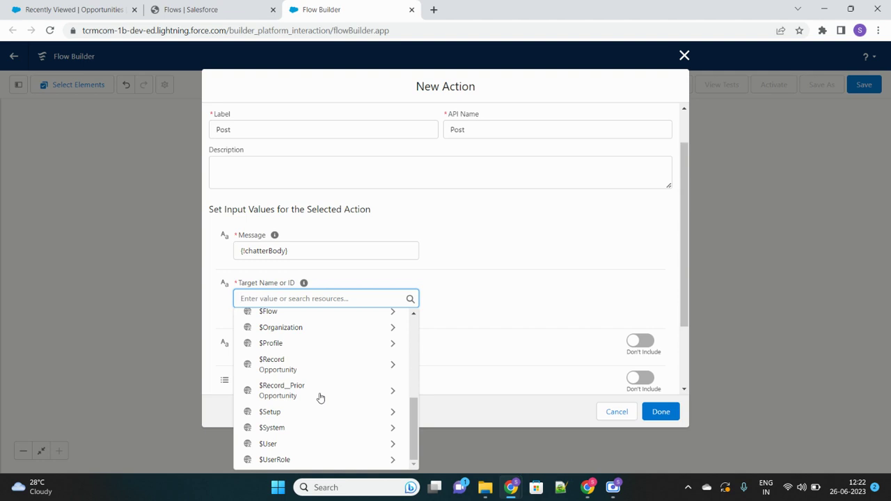
{"action": "scroll", "coordinate": [318, 396], "scroll_direction": "up", "scroll_amount": 1}
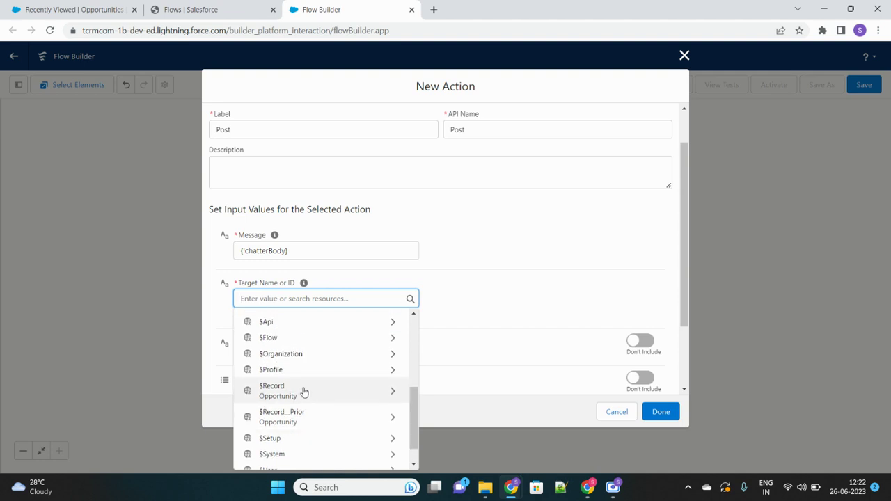
{"action": "left_click", "coordinate": [304, 391]}
{"action": "type", "text": "Id"}
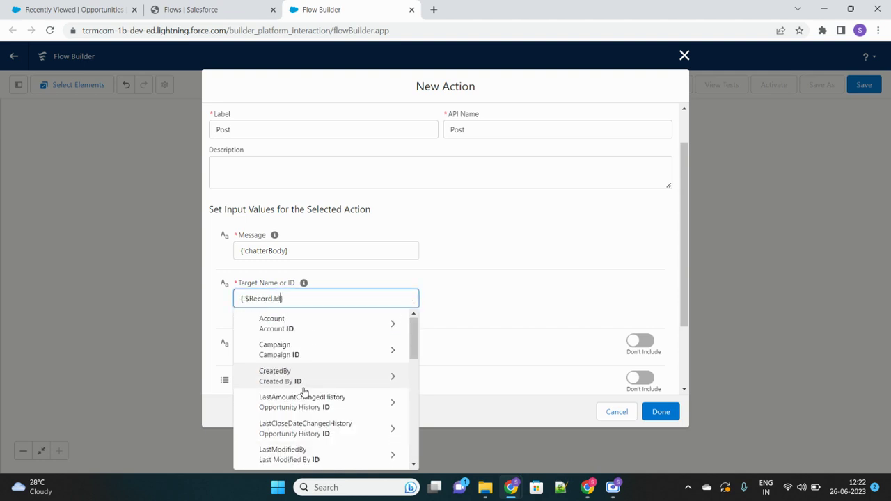
{"action": "scroll", "coordinate": [304, 394], "scroll_direction": "down", "scroll_amount": 3}
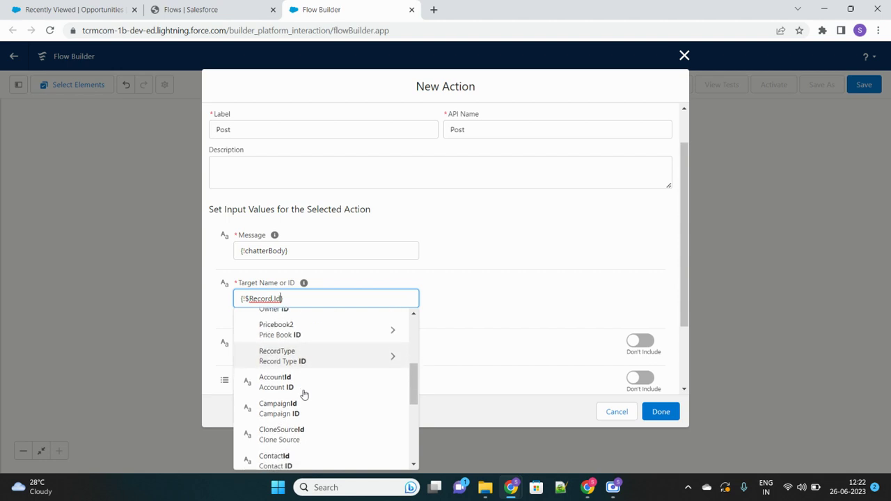
{"action": "scroll", "coordinate": [303, 394], "scroll_direction": "down", "scroll_amount": 3}
{"action": "left_click", "coordinate": [279, 398]}
{"action": "left_click", "coordinate": [463, 298]}
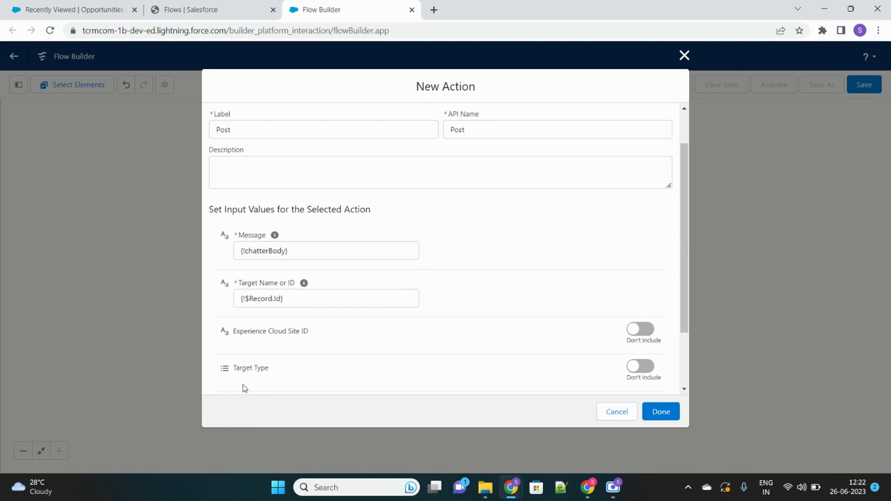
{"action": "left_click", "coordinate": [639, 367]}
{"action": "mouse_move", "coordinate": [276, 368]}
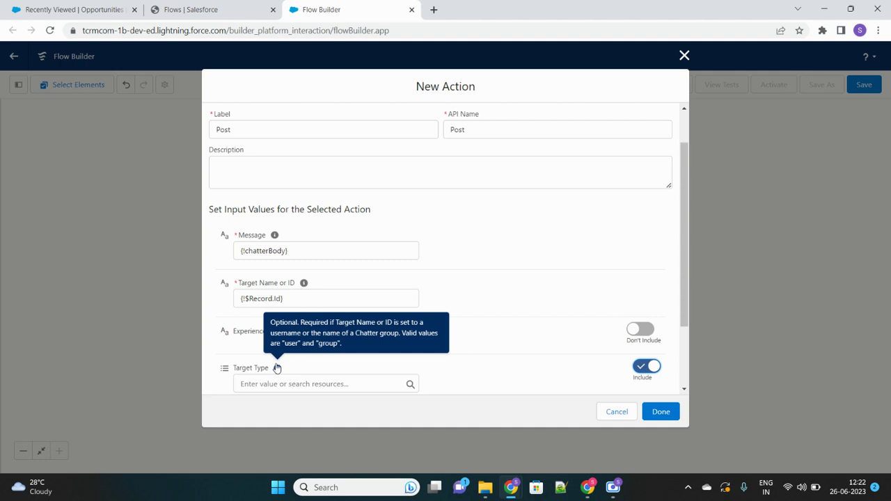
{"action": "left_click", "coordinate": [642, 366]}
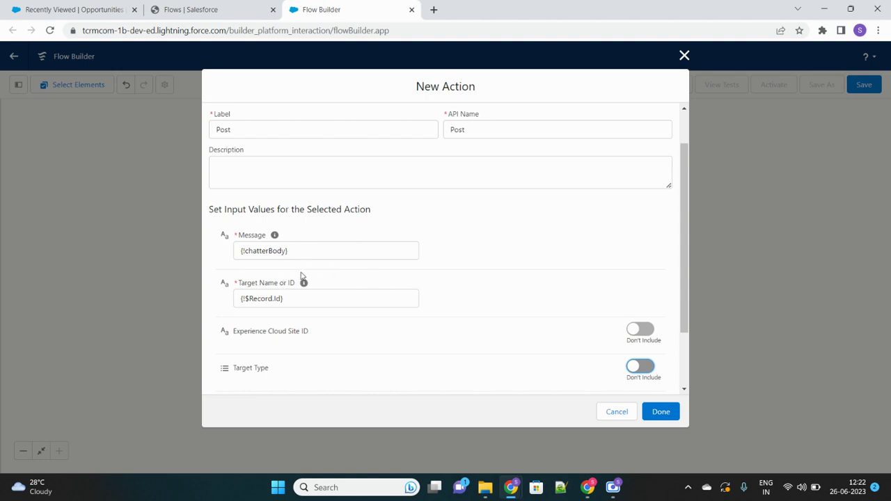
Step: Finish the Post action, then save the flow as Post to Chatter with API name Post_to_Chatter and activate it
{"action": "left_click", "coordinate": [662, 414]}
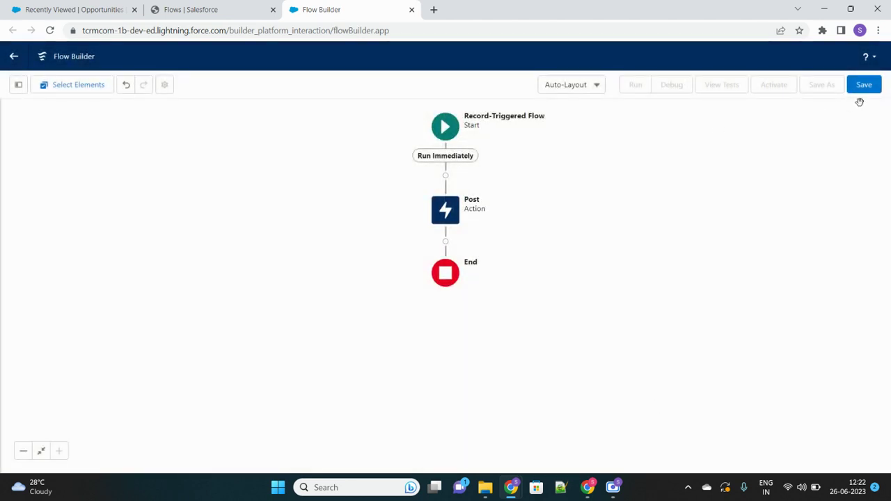
{"action": "left_click", "coordinate": [861, 94]}
{"action": "left_click", "coordinate": [256, 218]}
{"action": "type", "text": "Post to Chatter"}
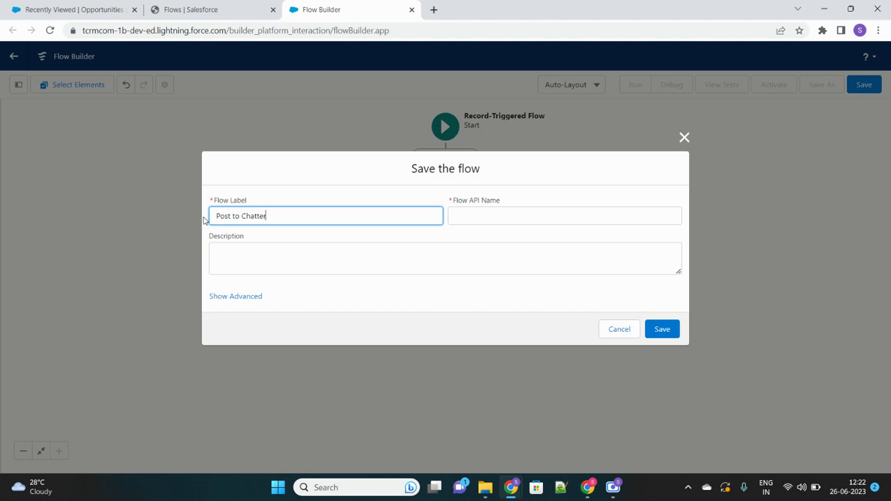
{"action": "left_click", "coordinate": [322, 241]}
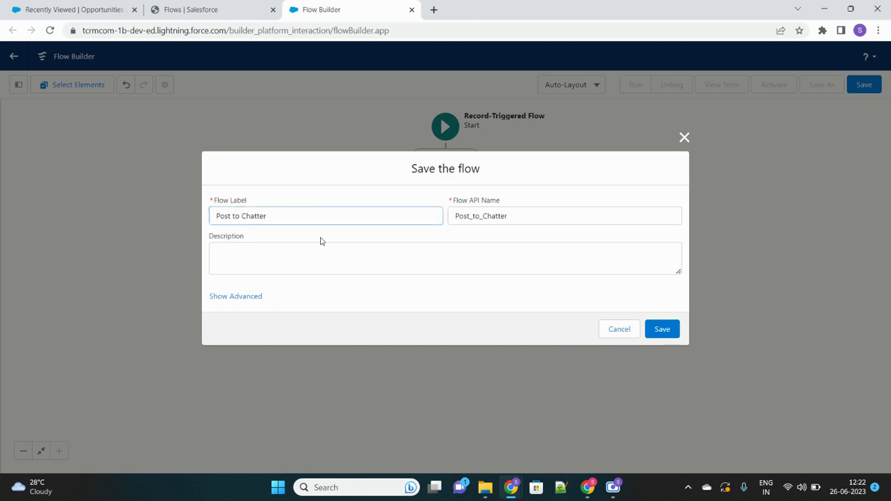
{"action": "left_click", "coordinate": [667, 331]}
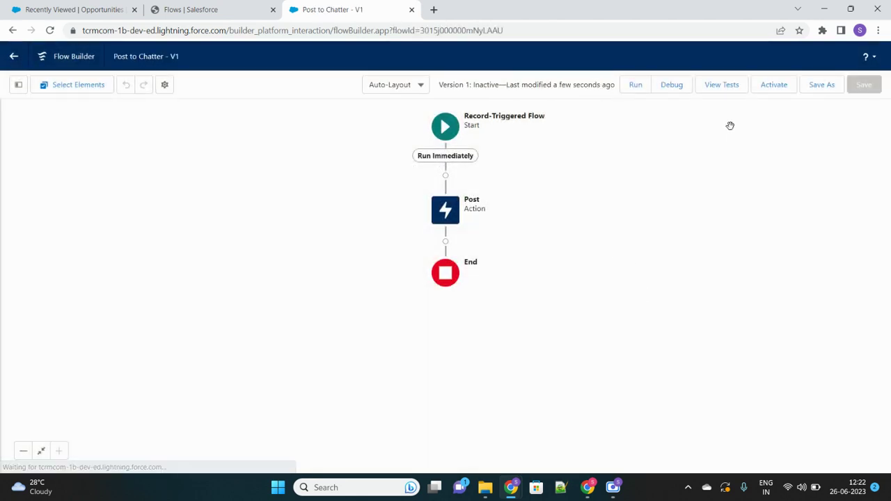
{"action": "left_click", "coordinate": [773, 87]}
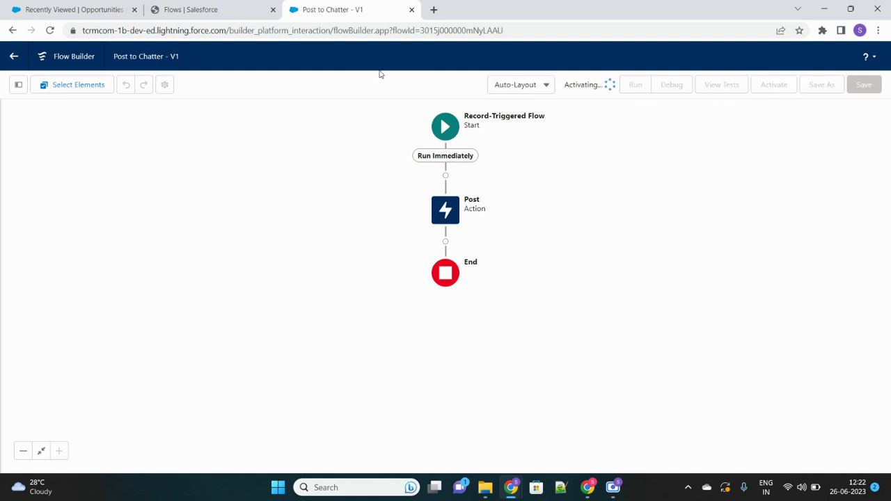
Step: Find Feed Tracking in Setup and check the feed tracking settings of the Opportunity object
{"action": "left_click", "coordinate": [198, 12]}
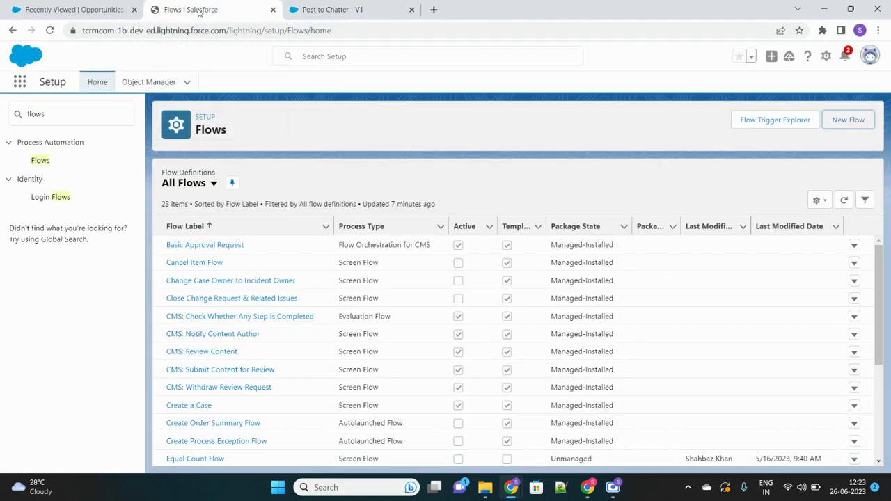
{"action": "left_click", "coordinate": [35, 113]}
{"action": "type", "text": "feed tra"}
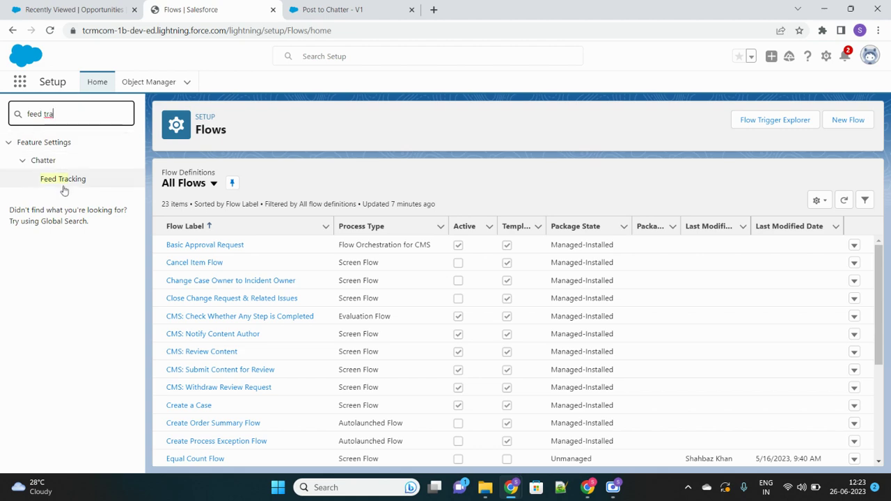
{"action": "left_click", "coordinate": [63, 181]}
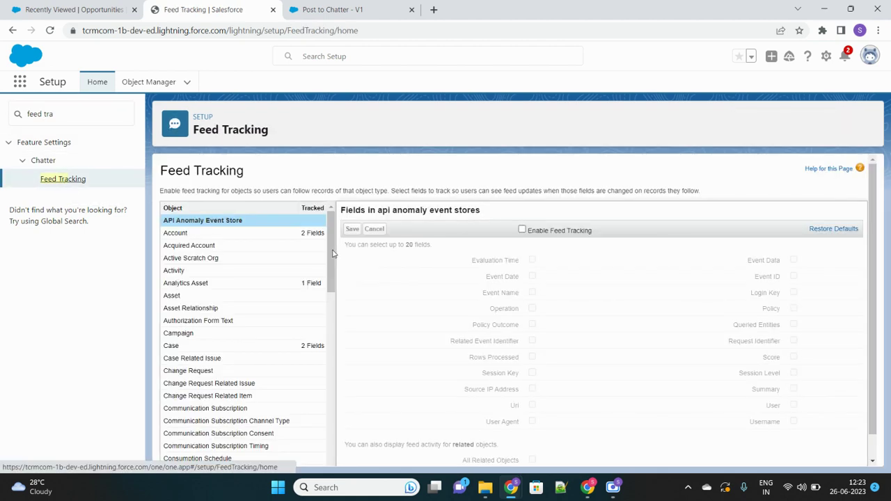
{"action": "scroll", "coordinate": [244, 336], "scroll_direction": "down", "scroll_amount": 5}
{"action": "scroll", "coordinate": [244, 335], "scroll_direction": "down", "scroll_amount": 5}
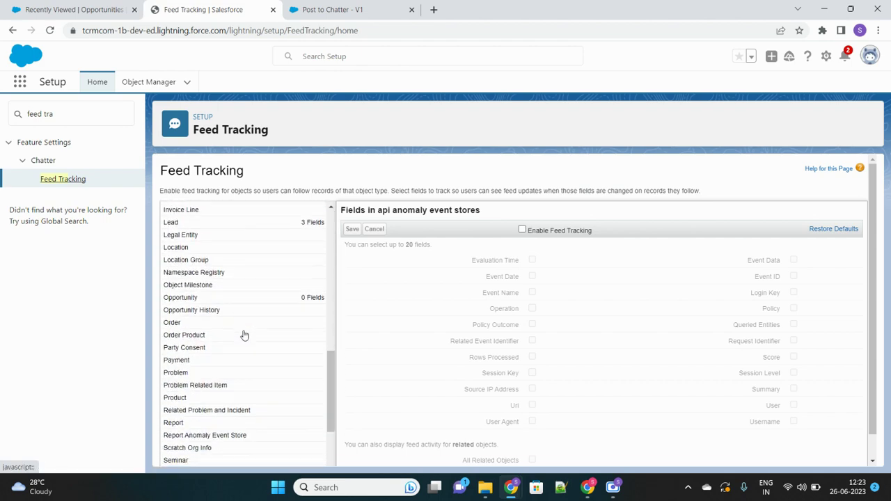
{"action": "scroll", "coordinate": [242, 334], "scroll_direction": "up", "scroll_amount": 2}
{"action": "left_click", "coordinate": [203, 288]}
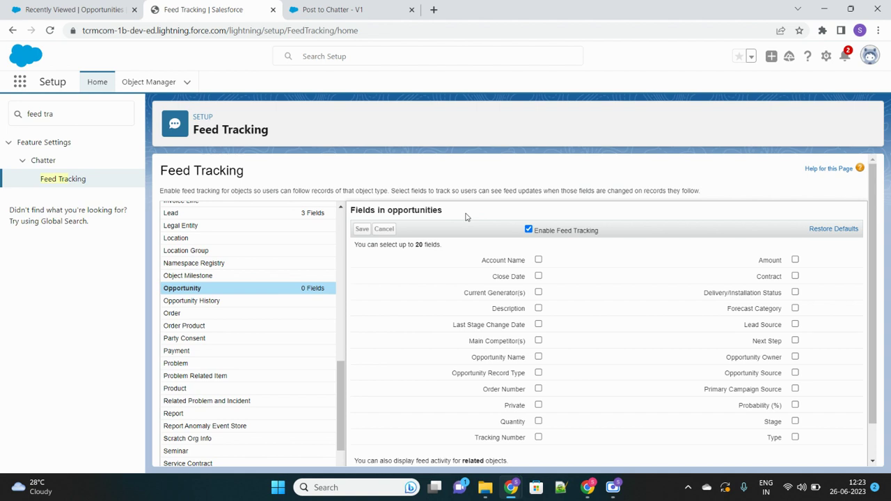
Step: Return to the Sales app's opportunities and open the details of the Armstrong345 Inc opportunity
{"action": "left_click", "coordinate": [65, 11]}
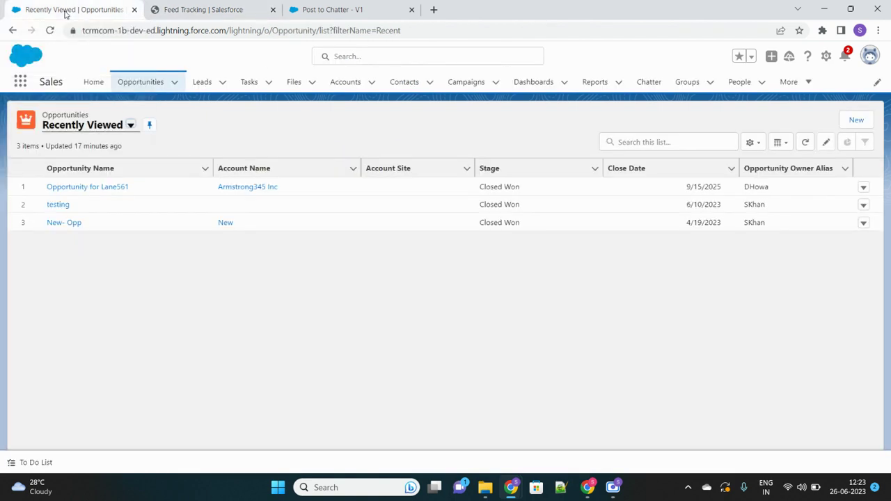
{"action": "left_click", "coordinate": [75, 187]}
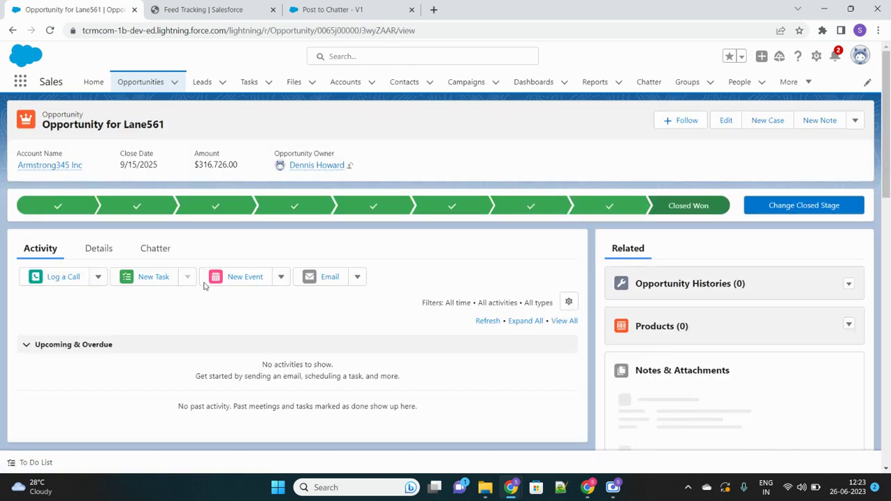
{"action": "left_click", "coordinate": [142, 83]}
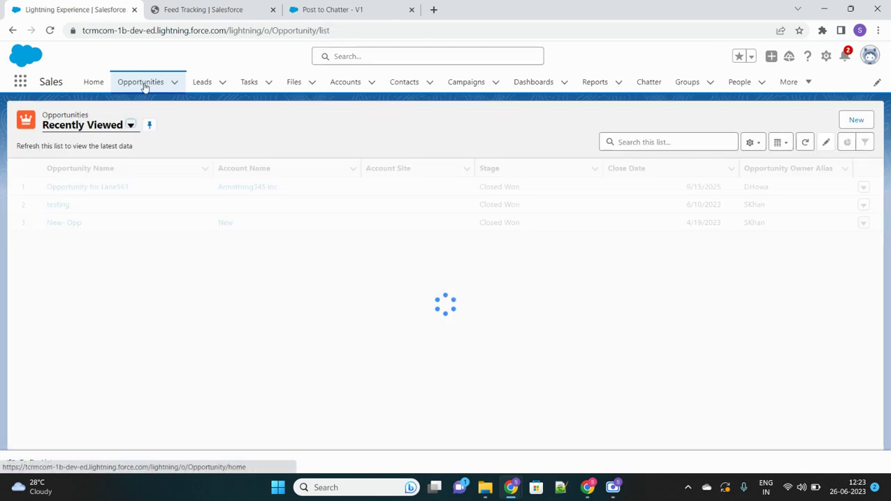
{"action": "left_click", "coordinate": [85, 188]}
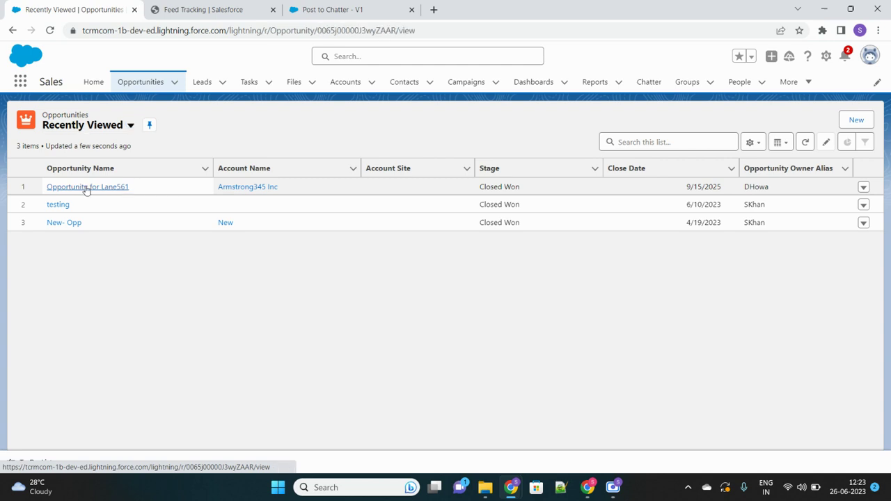
{"action": "left_click", "coordinate": [98, 251]}
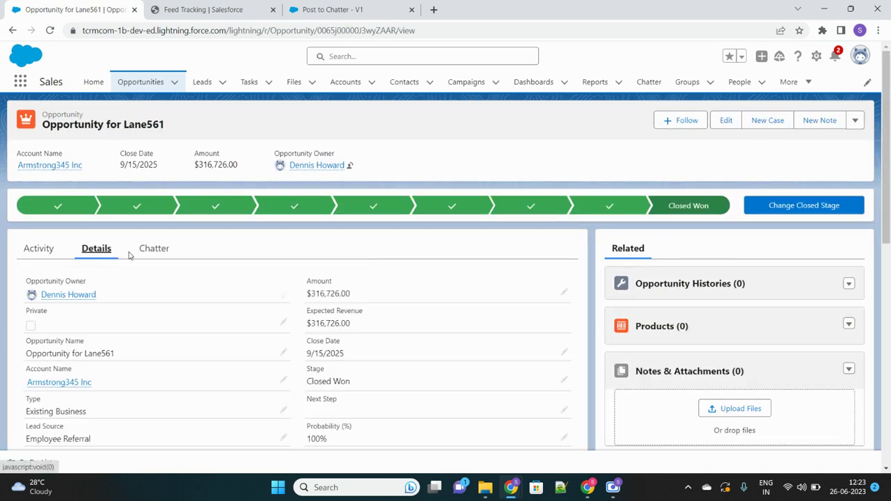
Step: Edit the opportunity's Stage, choose Closed Won again and save the record to trigger the flow
{"action": "scroll", "coordinate": [362, 391], "scroll_direction": "down", "scroll_amount": 1}
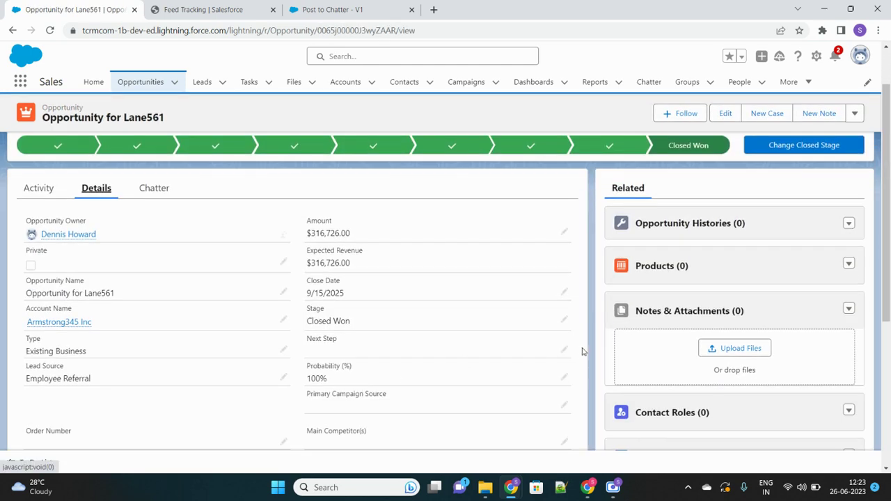
{"action": "left_click", "coordinate": [564, 320]}
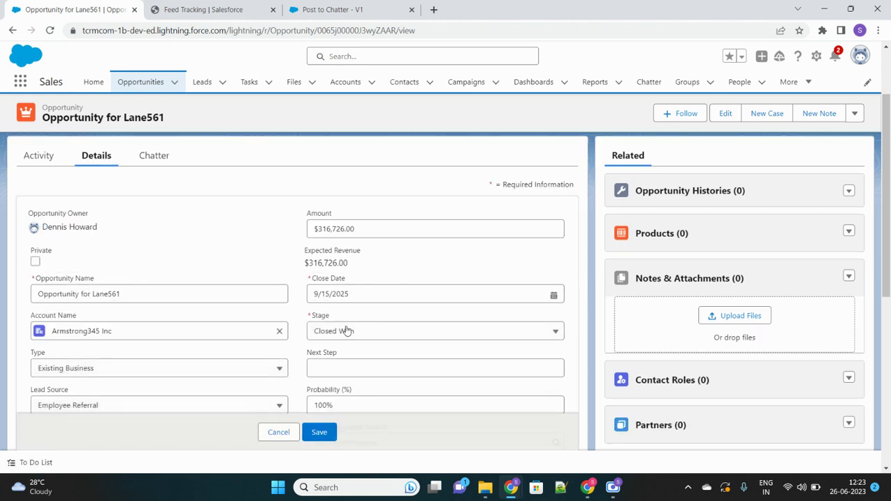
{"action": "left_click", "coordinate": [344, 331]}
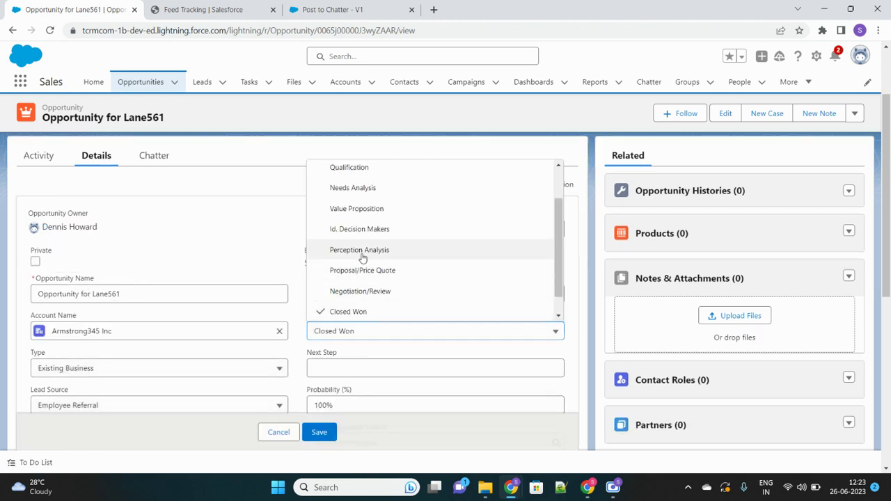
{"action": "left_click", "coordinate": [348, 311]}
{"action": "left_click", "coordinate": [319, 433]}
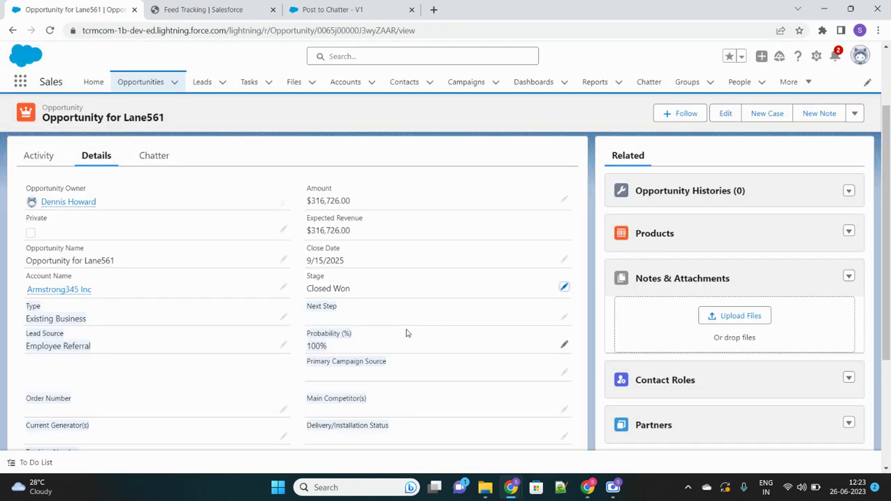
Step: Examine the opportunity's Chatter feed for the flow's post and compare the mentioned user with the owner in the record details
{"action": "left_click", "coordinate": [156, 156]}
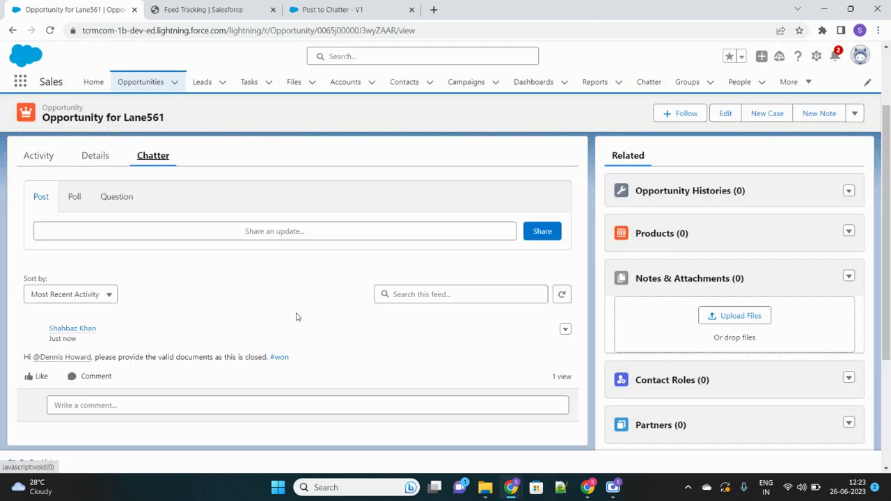
{"action": "left_click", "coordinate": [95, 159]}
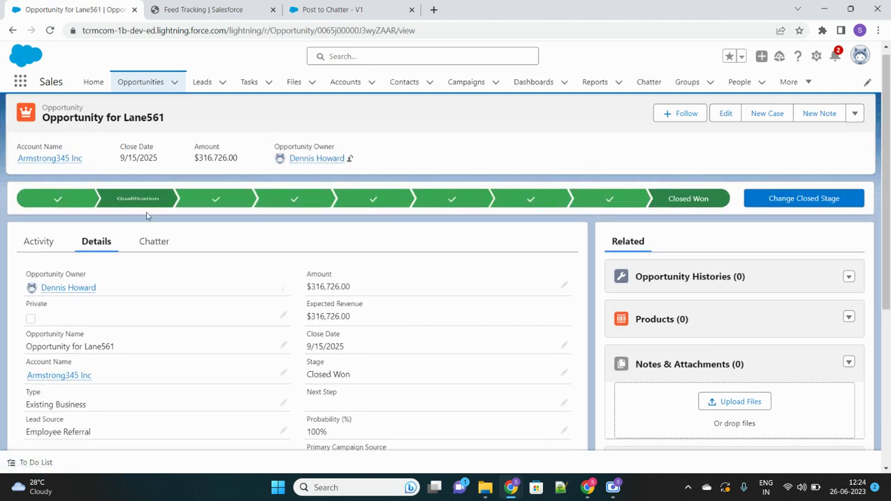
{"action": "left_click", "coordinate": [156, 252]}
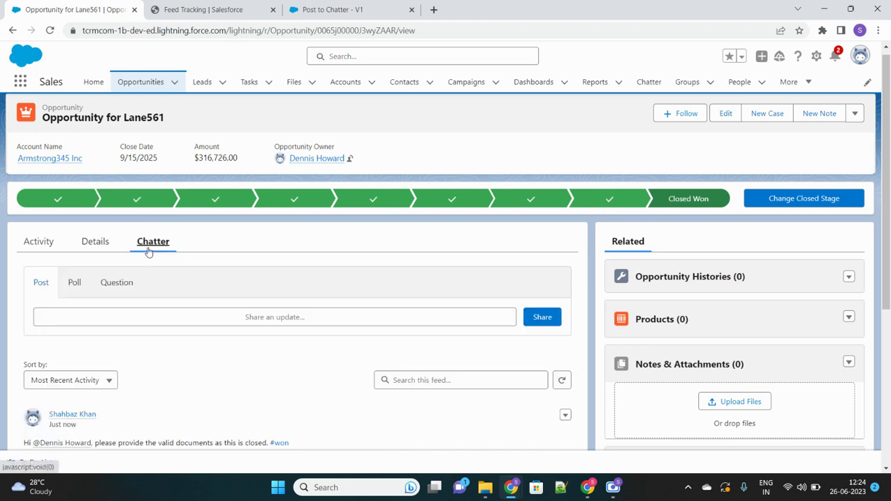
{"action": "scroll", "coordinate": [180, 263], "scroll_direction": "down", "scroll_amount": 3}
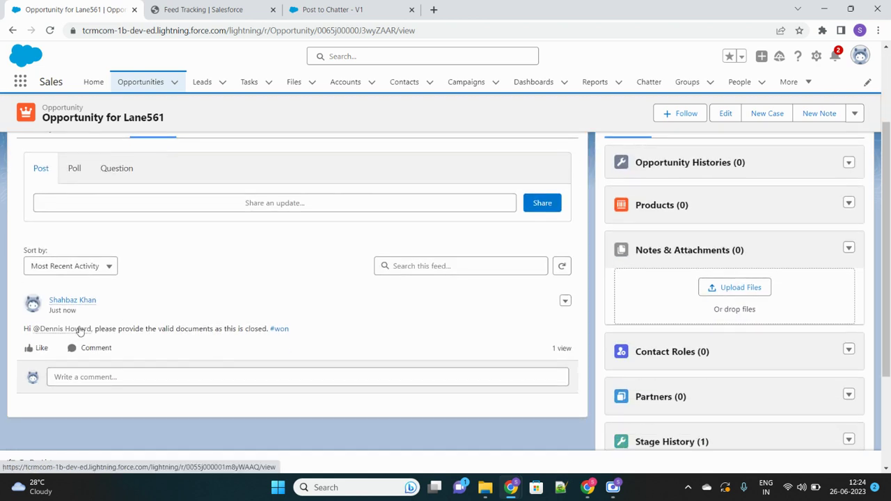
{"action": "mouse_move", "coordinate": [58, 332]}
{"action": "scroll", "coordinate": [44, 213], "scroll_direction": "up", "scroll_amount": 3}
{"action": "left_click", "coordinate": [95, 249]}
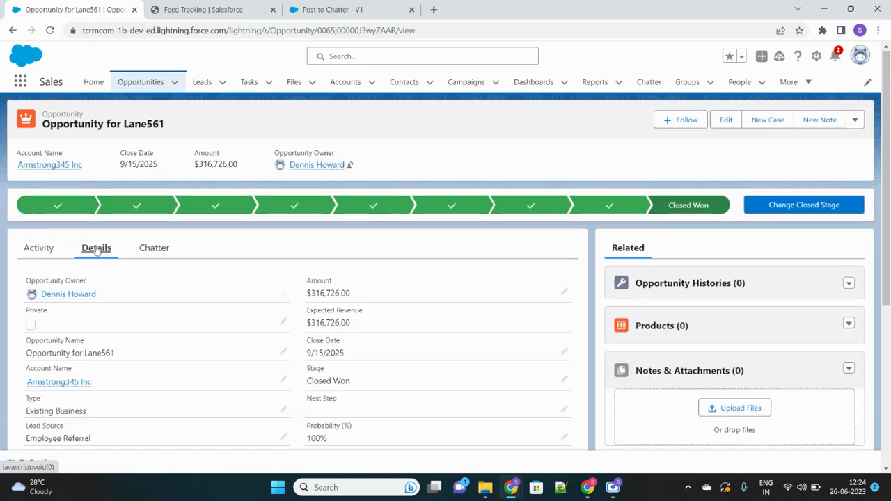
{"action": "left_click", "coordinate": [150, 248]}
{"action": "scroll", "coordinate": [209, 348], "scroll_direction": "down", "scroll_amount": 2}
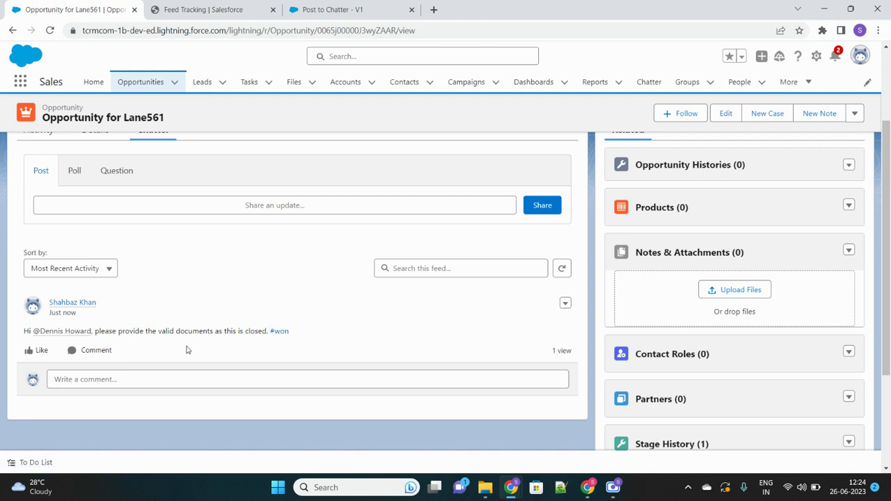
{"action": "scroll", "coordinate": [159, 294], "scroll_direction": "up", "scroll_amount": 3}
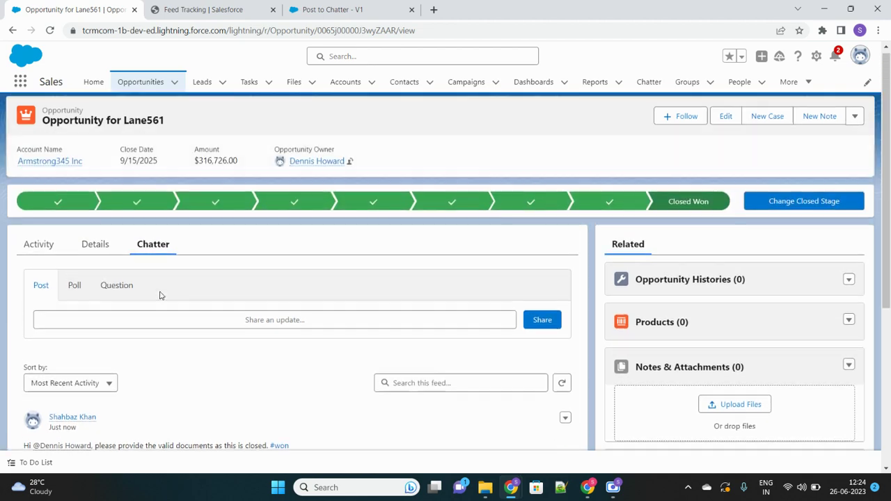
{"action": "left_click", "coordinate": [92, 247]}
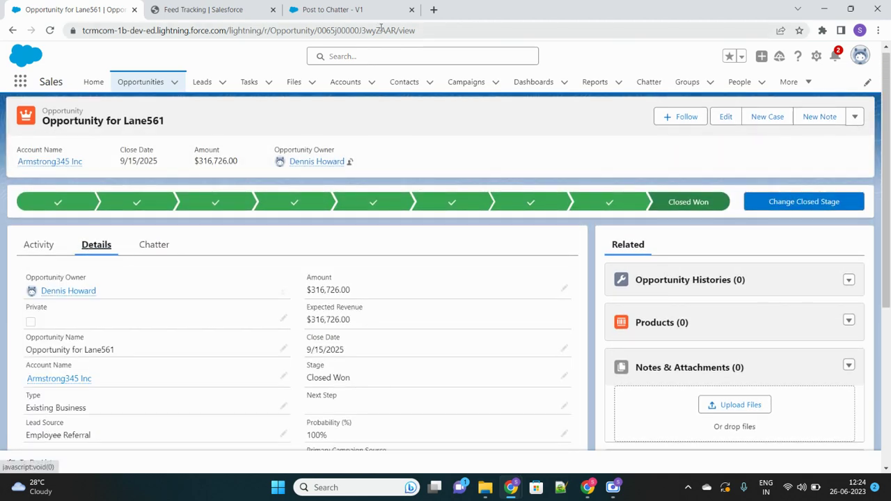
Step: Switch to the Post to Chatter flow and open its Start configuration at the entry conditions
{"action": "left_click", "coordinate": [333, 10]}
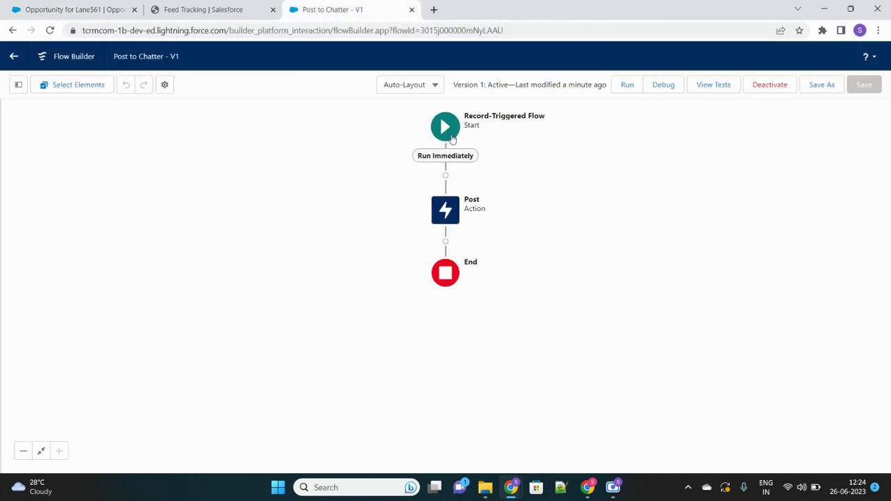
{"action": "left_click", "coordinate": [451, 137]}
{"action": "left_click", "coordinate": [521, 191]}
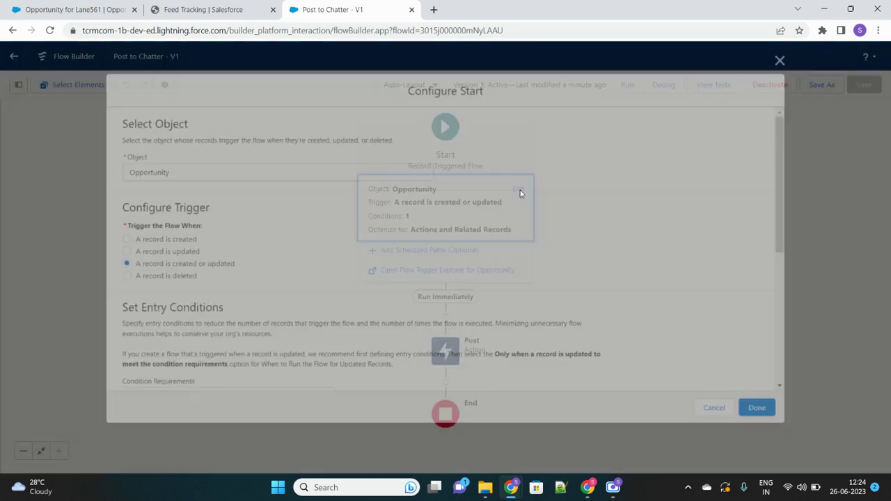
{"action": "scroll", "coordinate": [379, 299], "scroll_direction": "down", "scroll_amount": 4}
{"action": "scroll", "coordinate": [380, 302], "scroll_direction": "up", "scroll_amount": 1}
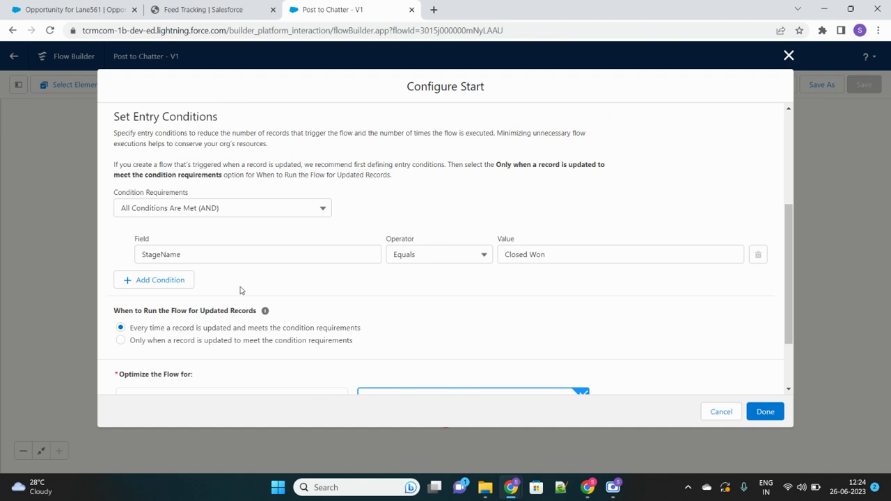
Step: Try a second entry condition on StageName with the Is Changed operator and remove it again
{"action": "left_click", "coordinate": [183, 281]}
{"action": "left_click", "coordinate": [203, 293]}
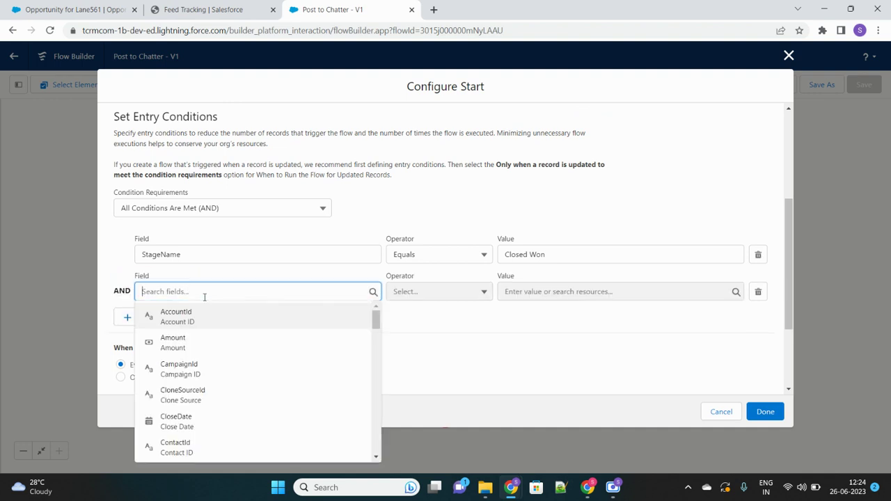
{"action": "type", "text": "Stag"}
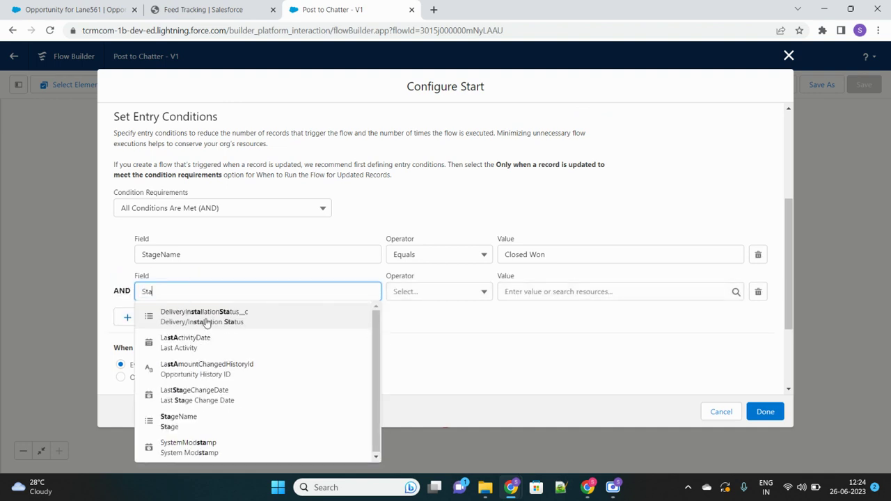
{"action": "left_click", "coordinate": [186, 340]}
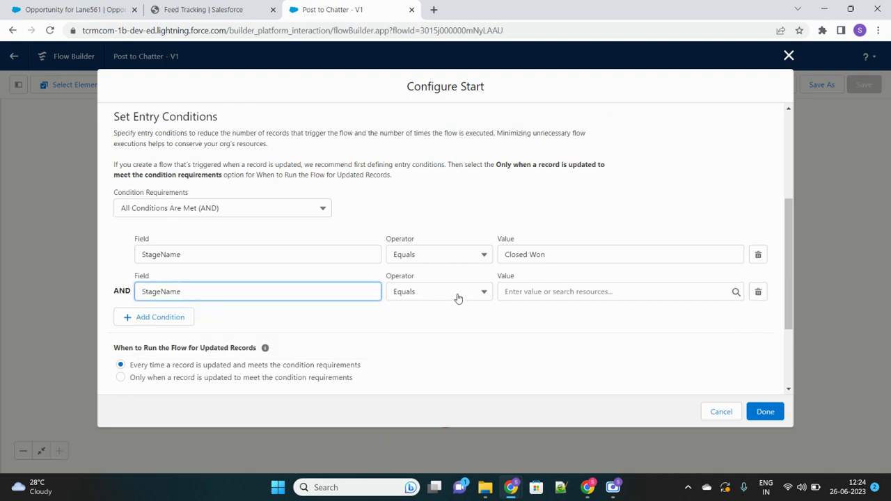
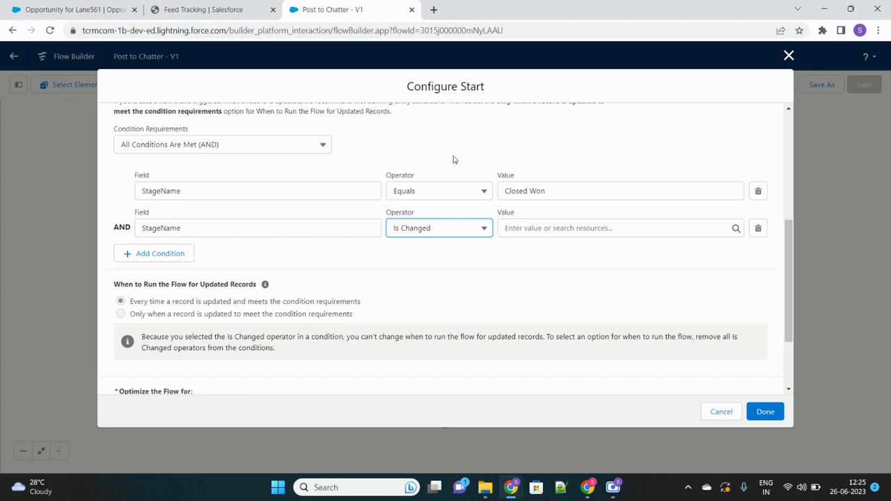
{"action": "left_click", "coordinate": [758, 228]}
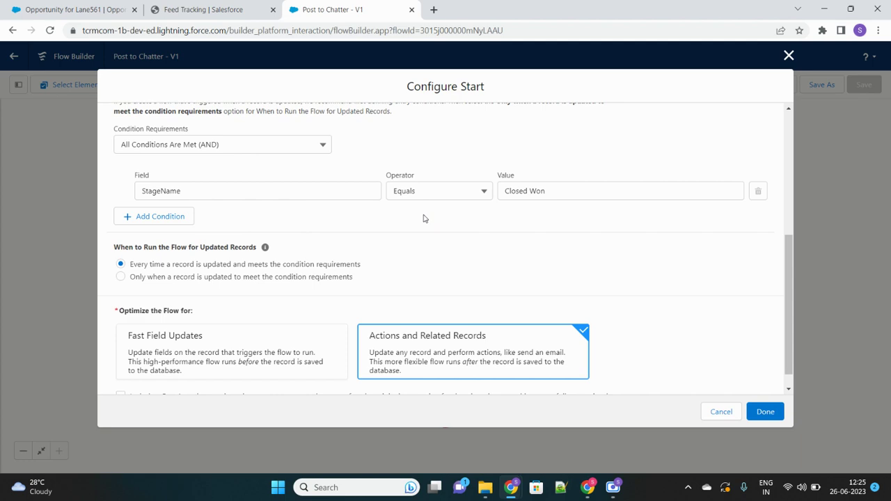
Step: Accept the Start configuration, save the Post to Chatter flow as a new version and activate that version
{"action": "left_click", "coordinate": [766, 411]}
{"action": "left_click", "coordinate": [818, 87]}
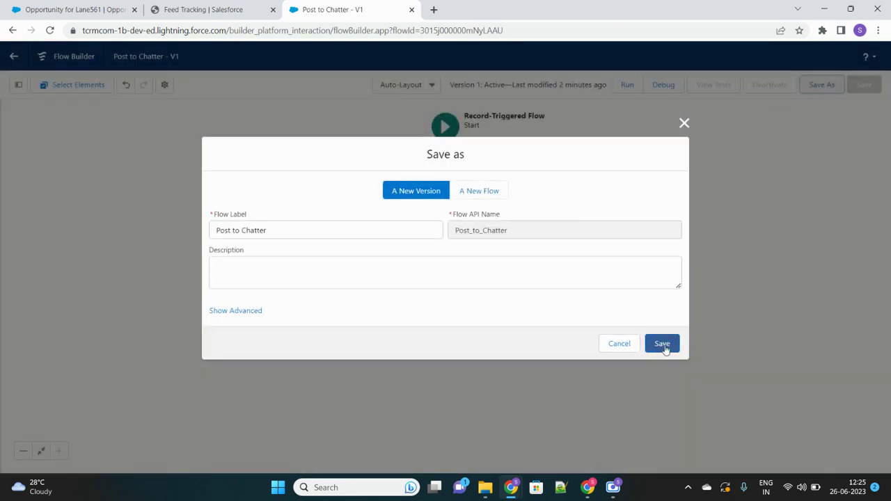
{"action": "left_click", "coordinate": [663, 346]}
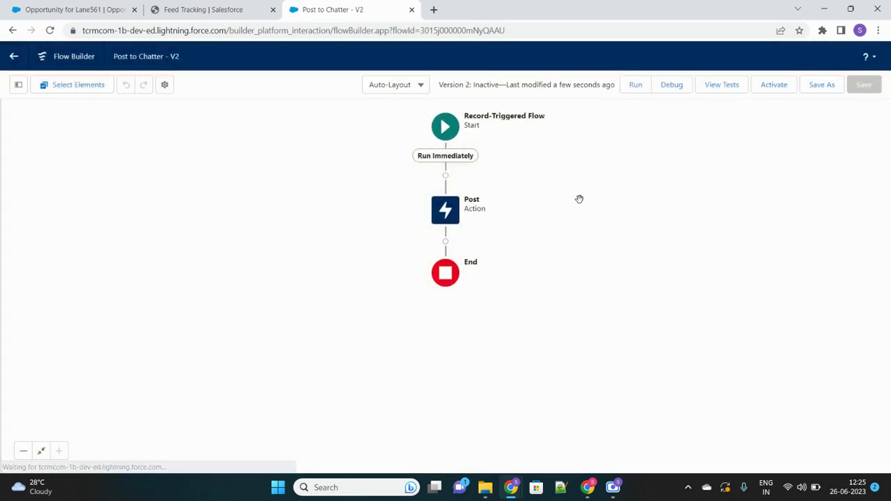
{"action": "left_click", "coordinate": [776, 87]}
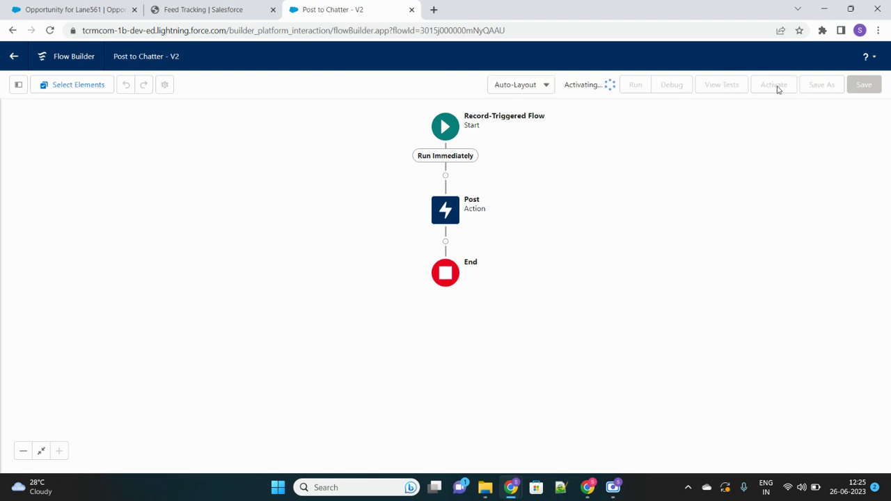
Step: Return to the Armstrong345 Inc opportunity, open its Stage for editing and save the record with Closed Won kept
{"action": "left_click", "coordinate": [80, 14]}
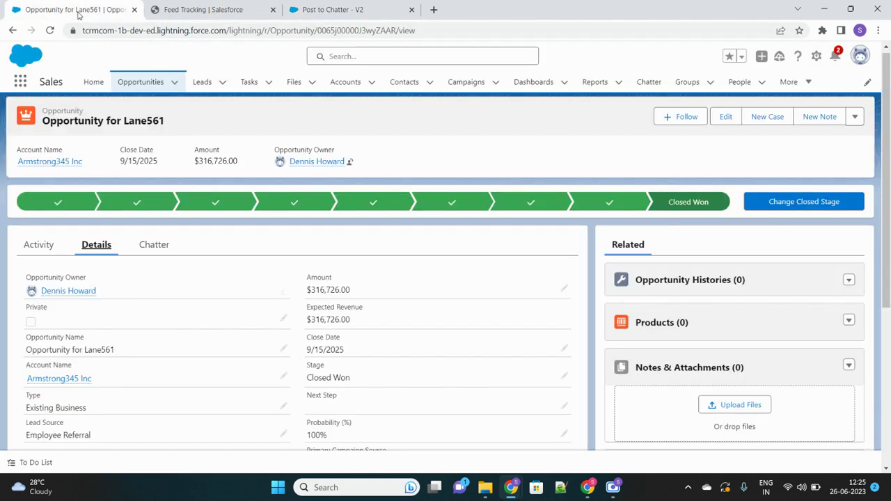
{"action": "scroll", "coordinate": [272, 293], "scroll_direction": "down", "scroll_amount": 2}
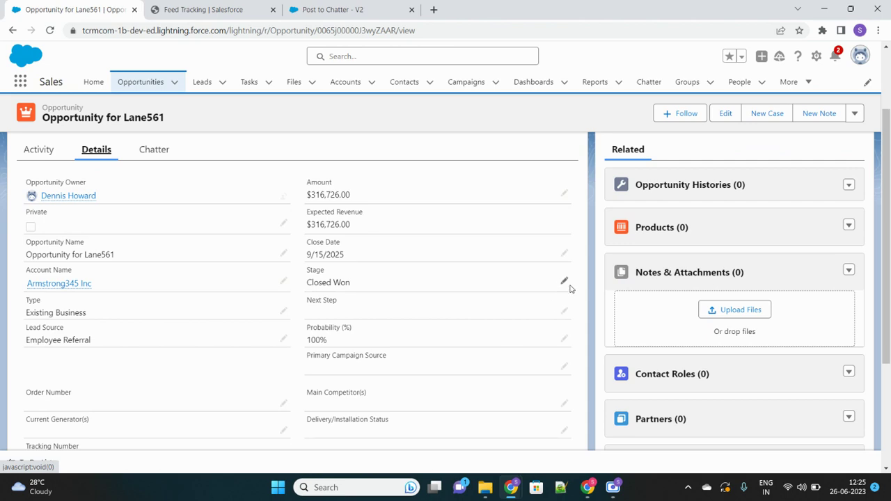
{"action": "left_click", "coordinate": [565, 283]}
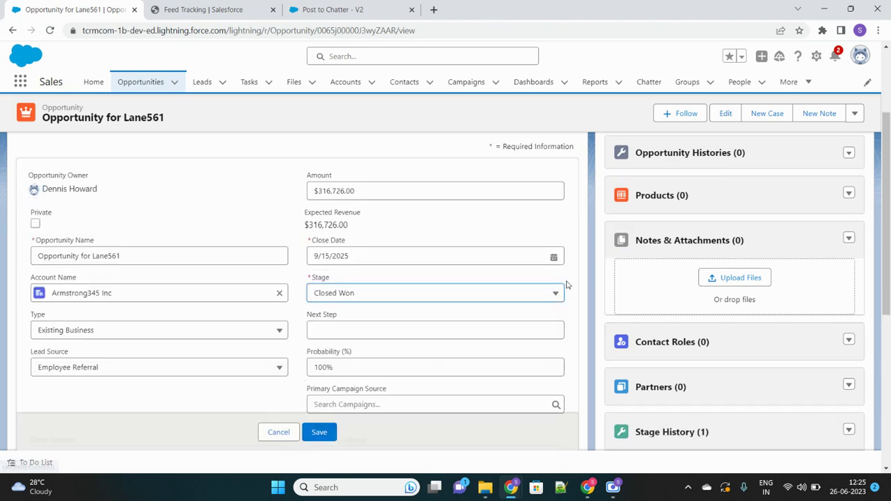
{"action": "left_click", "coordinate": [322, 433]}
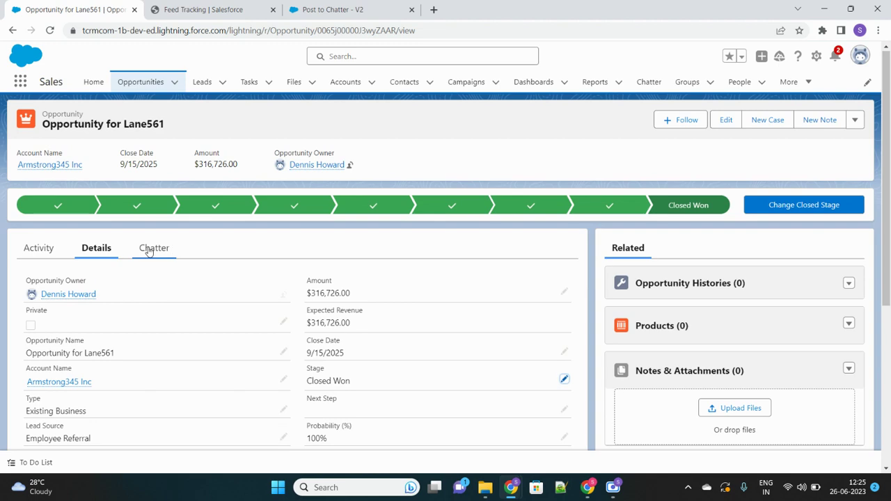
Step: Check the opportunity's Chatter feed for a new post after saving with the same stage
{"action": "left_click", "coordinate": [151, 248]}
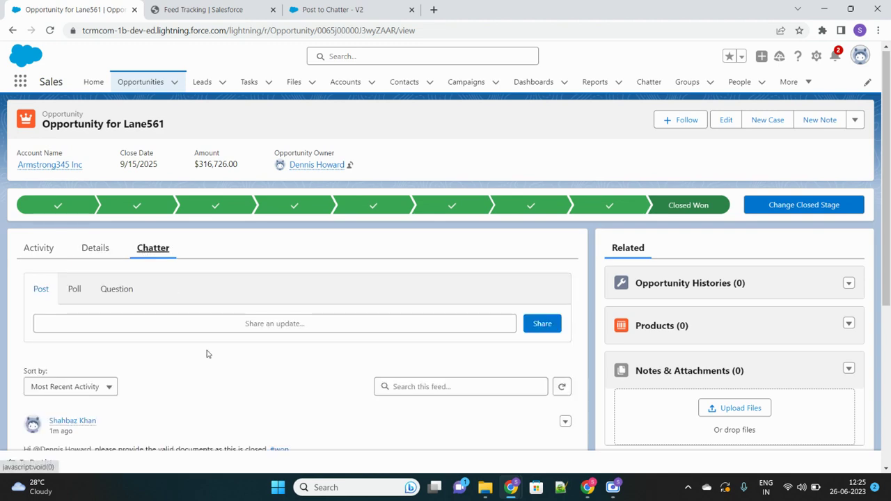
{"action": "scroll", "coordinate": [207, 352], "scroll_direction": "down", "scroll_amount": 2}
{"action": "scroll", "coordinate": [207, 351], "scroll_direction": "up", "scroll_amount": 2}
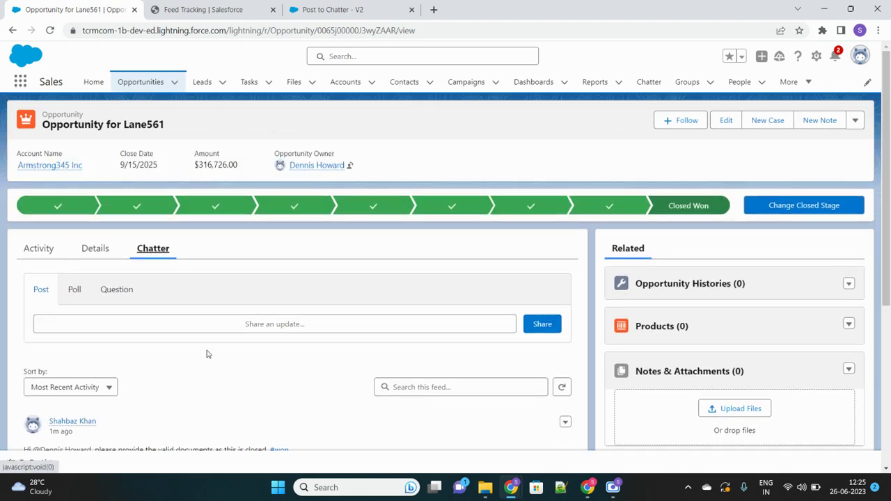
Step: Set the opportunity's Stage to Proposal/Price Quote, save the record and check its Chatter feed
{"action": "left_click", "coordinate": [93, 253]}
{"action": "scroll", "coordinate": [415, 361], "scroll_direction": "down", "scroll_amount": 2}
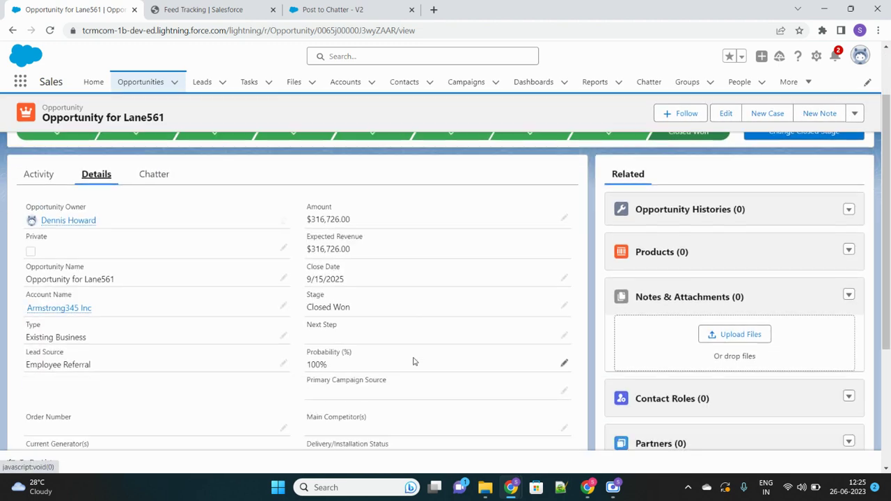
{"action": "left_click", "coordinate": [563, 310]}
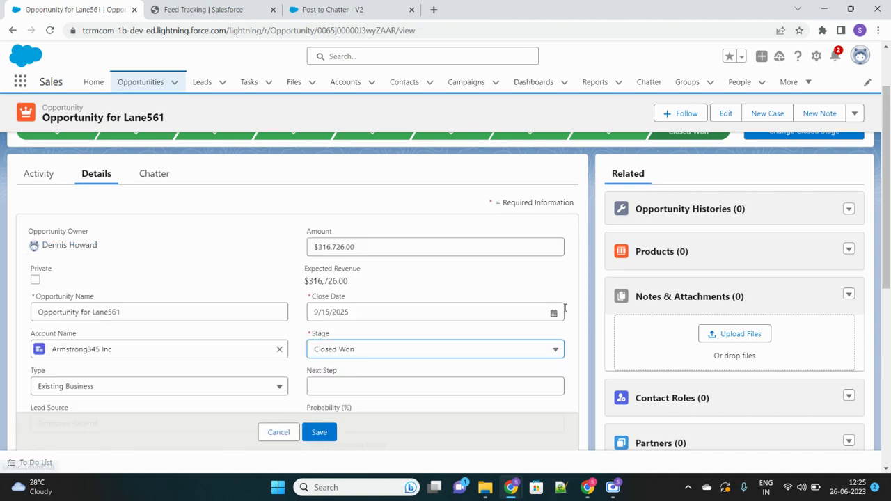
{"action": "left_click", "coordinate": [349, 355]}
{"action": "left_click", "coordinate": [375, 288]}
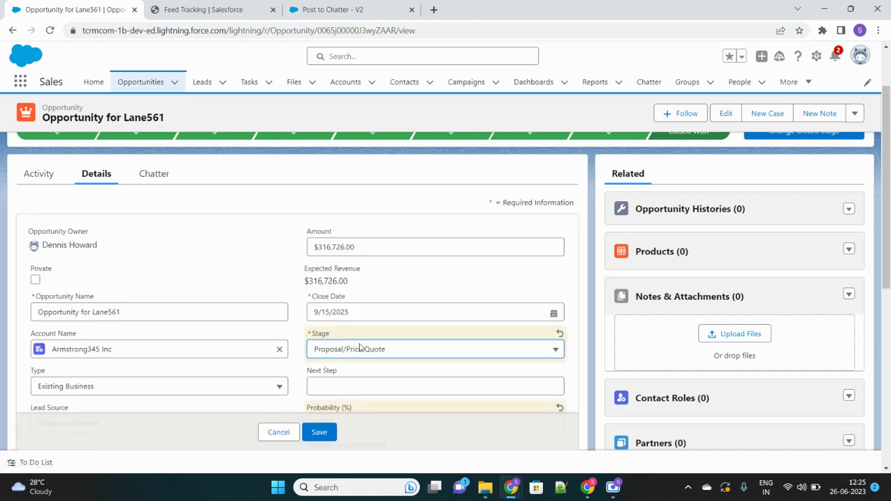
{"action": "left_click", "coordinate": [320, 433]}
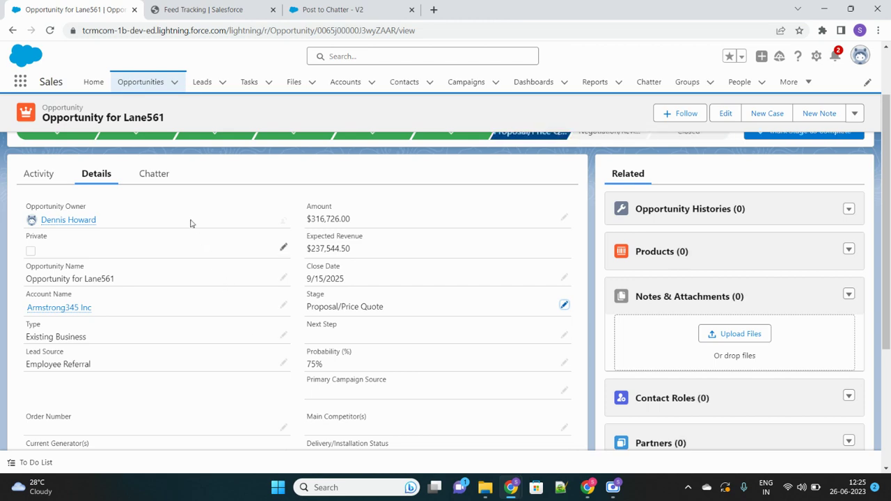
{"action": "left_click", "coordinate": [155, 175]}
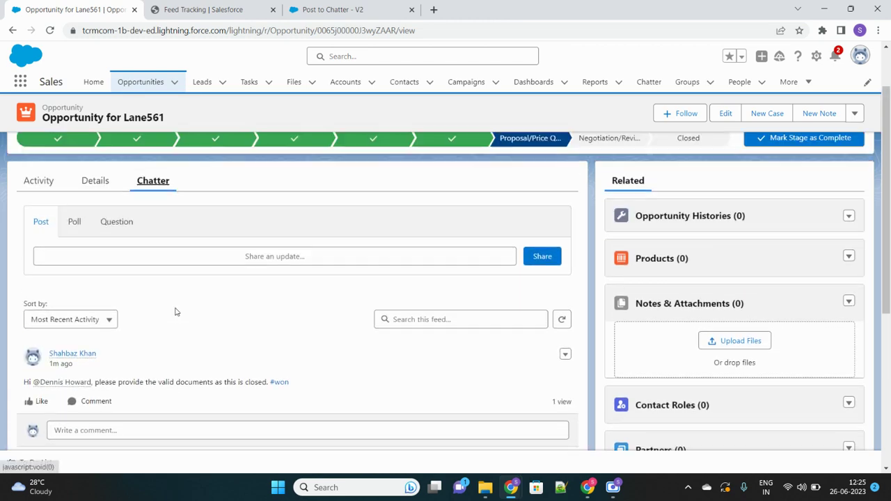
Step: Set the opportunity's Stage back to Closed Won in the record details and save it
{"action": "left_click", "coordinate": [98, 194]}
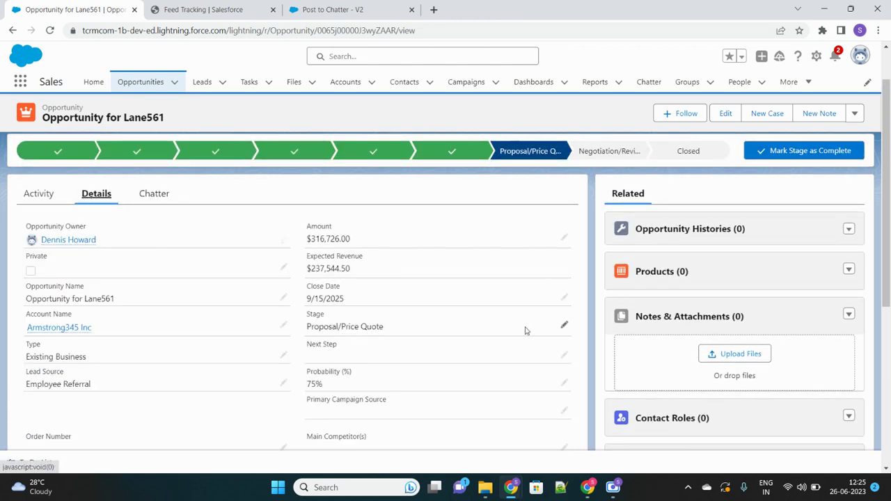
{"action": "left_click", "coordinate": [565, 325]}
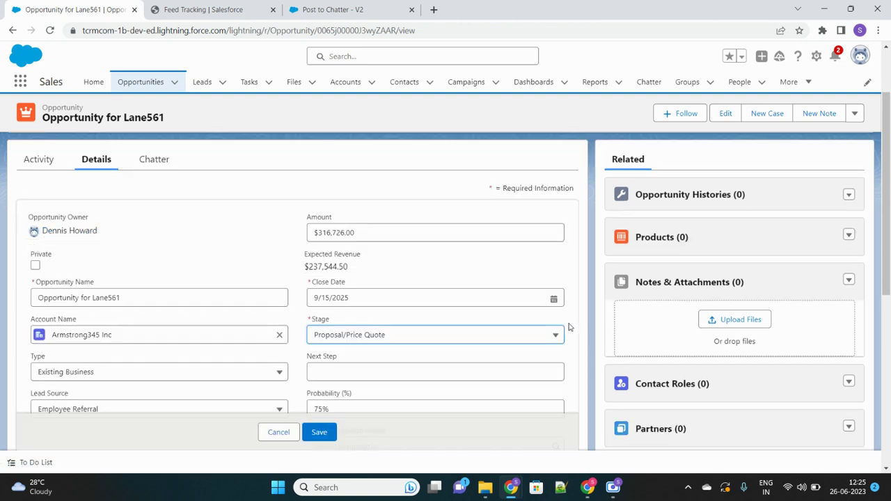
{"action": "left_click", "coordinate": [408, 336]}
{"action": "scroll", "coordinate": [382, 285], "scroll_direction": "down", "scroll_amount": 2}
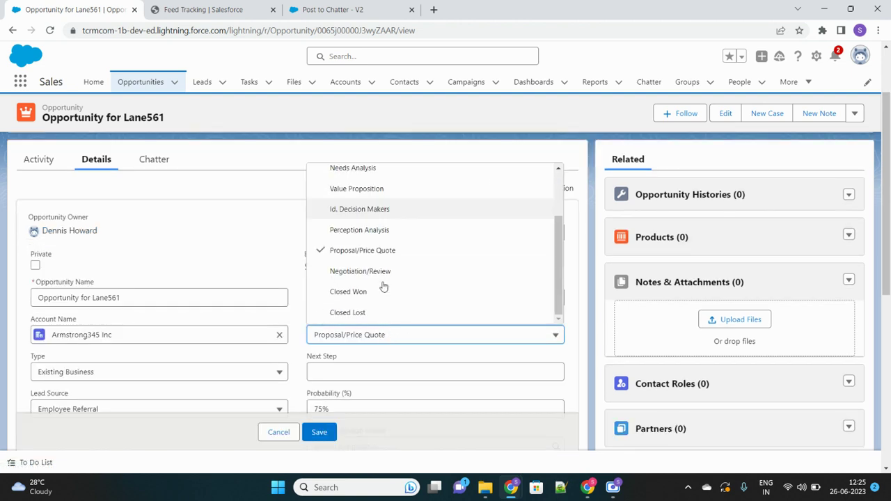
{"action": "left_click", "coordinate": [351, 293]}
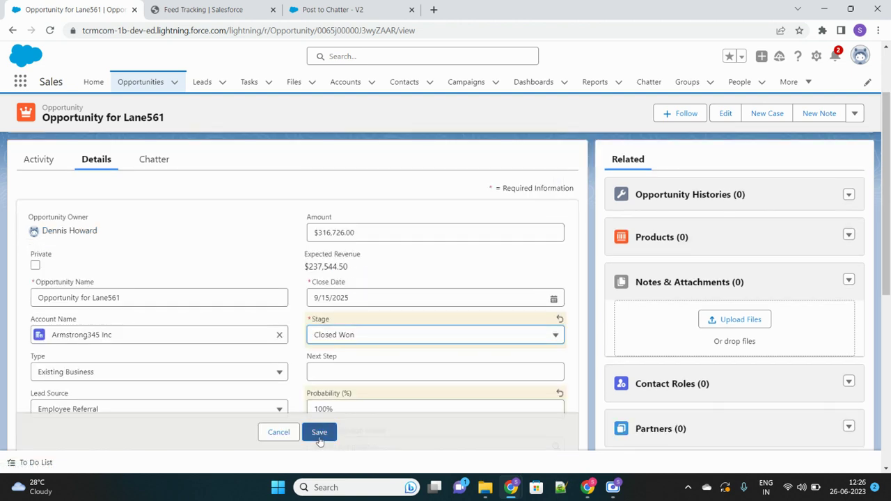
{"action": "left_click", "coordinate": [320, 434]}
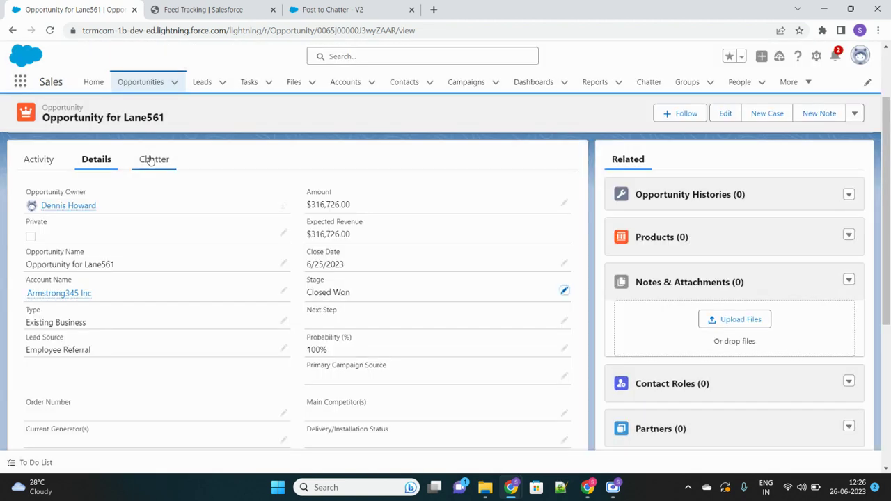
Step: Examine the opportunity's Chatter feed for the post created by the stage change to Closed Won
{"action": "left_click", "coordinate": [151, 162]}
{"action": "scroll", "coordinate": [203, 279], "scroll_direction": "down", "scroll_amount": 3}
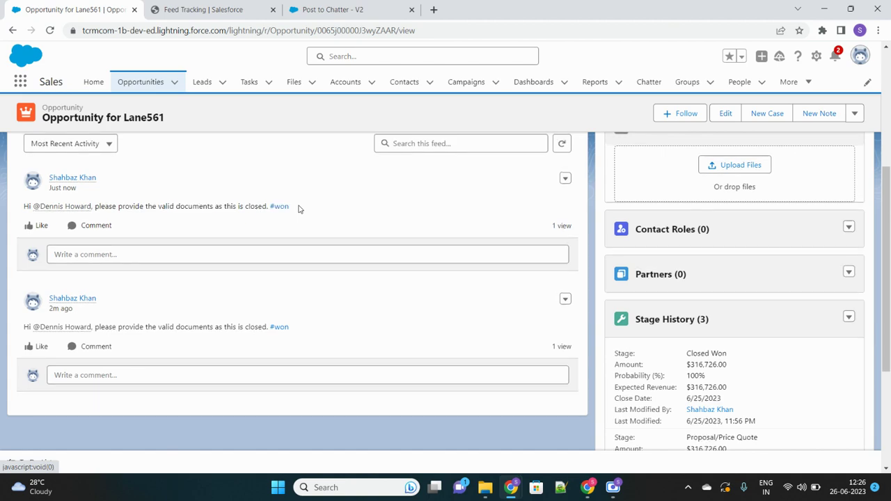
{"action": "scroll", "coordinate": [299, 209], "scroll_direction": "up", "scroll_amount": 1}
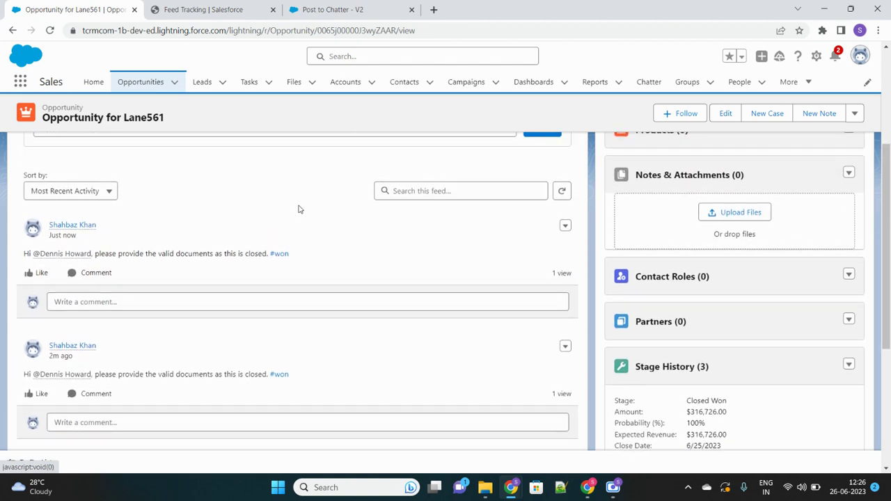
{"action": "scroll", "coordinate": [299, 209], "scroll_direction": "up", "scroll_amount": 1}
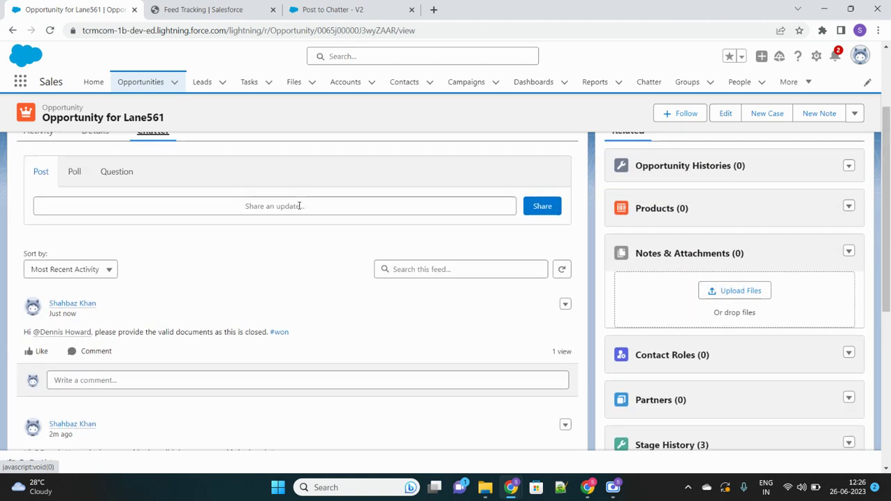
{"action": "scroll", "coordinate": [298, 207], "scroll_direction": "down", "scroll_amount": 2}
{"action": "scroll", "coordinate": [299, 207], "scroll_direction": "up", "scroll_amount": 3}
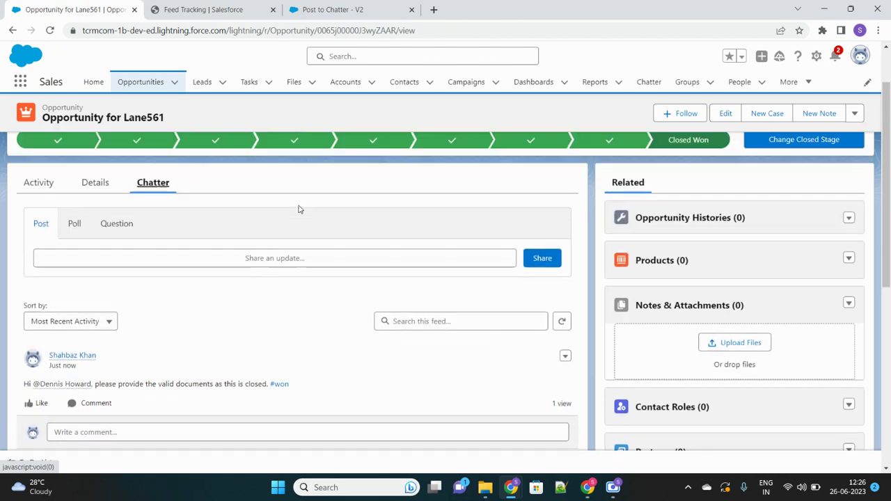
{"action": "scroll", "coordinate": [299, 209], "scroll_direction": "up", "scroll_amount": 1}
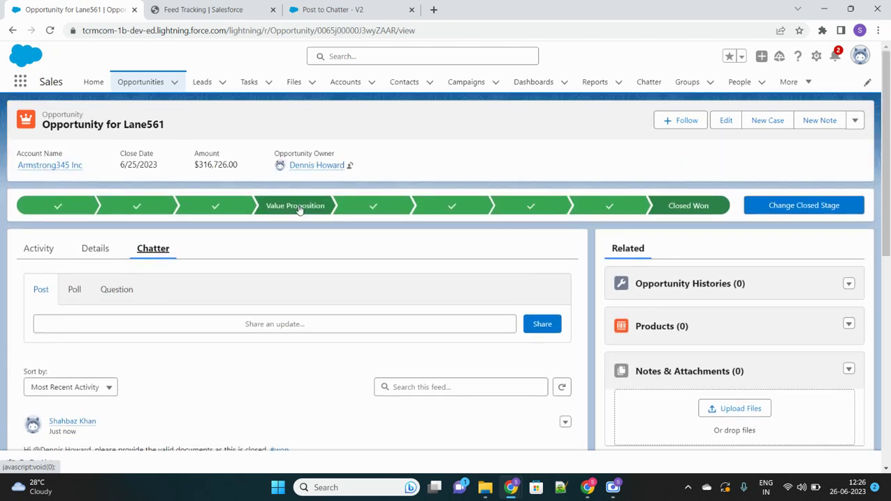
Step: Return to the flow, review the Post action's Message and Target Name or ID values, and close it without changes
{"action": "left_click", "coordinate": [343, 14]}
{"action": "double_click", "coordinate": [444, 211]}
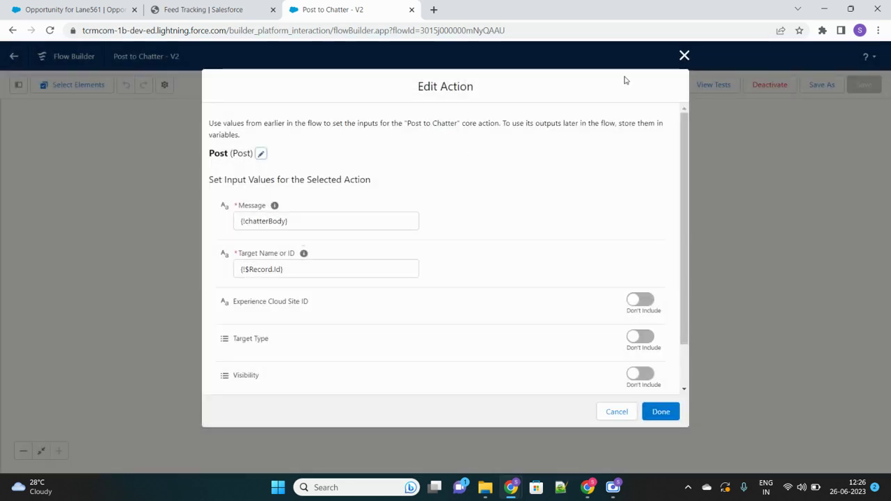
{"action": "left_click", "coordinate": [684, 56]}
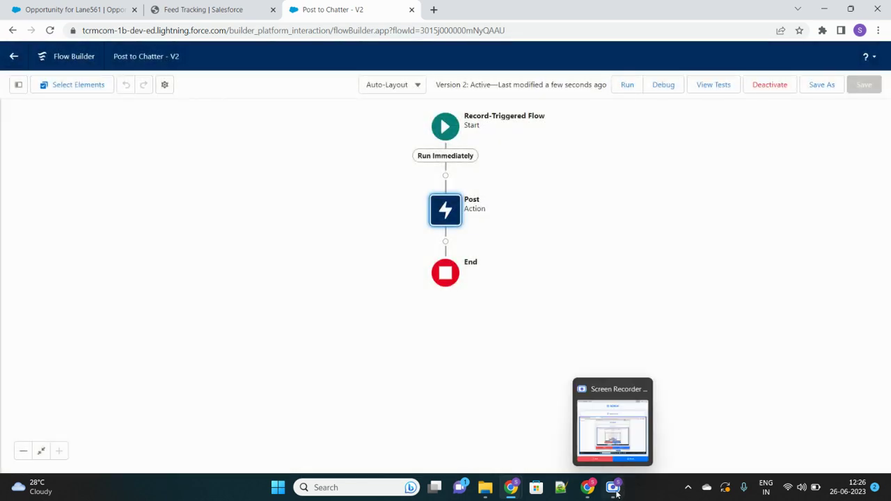